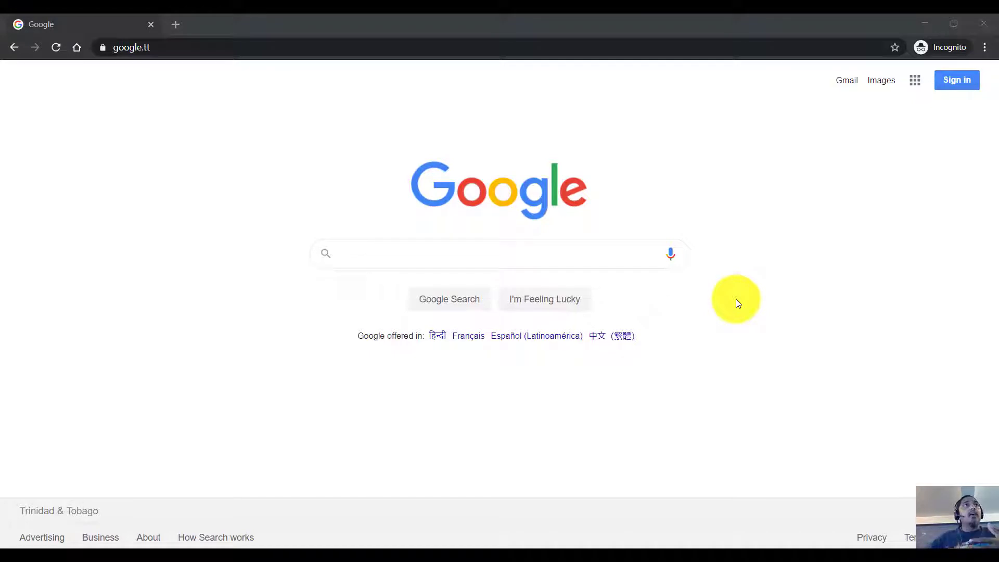
Step: Load islandclass.wordpress.com from the address bar, scroll through its latest posts, then scroll back up
left_click(409, 47)
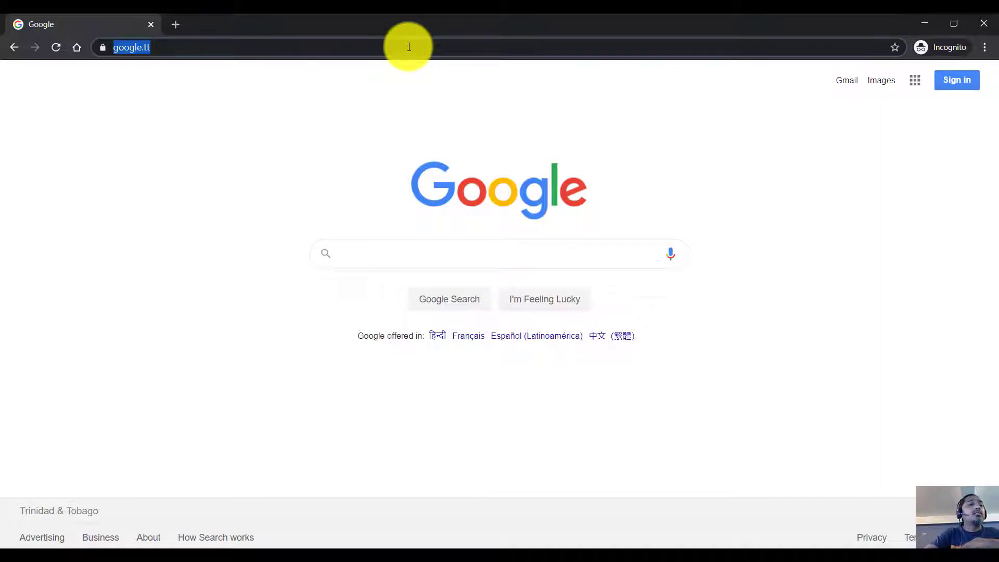
type("i")
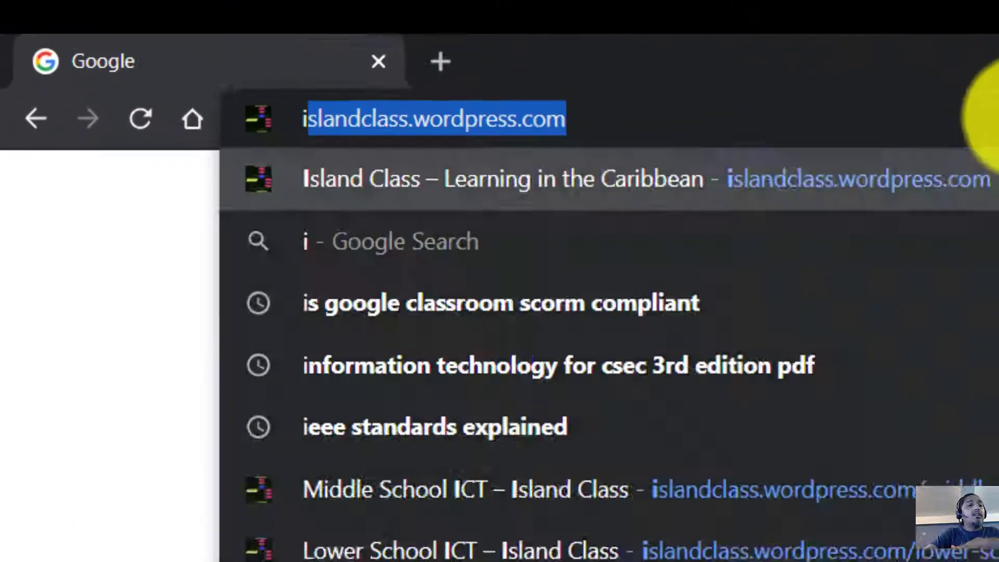
type("sl")
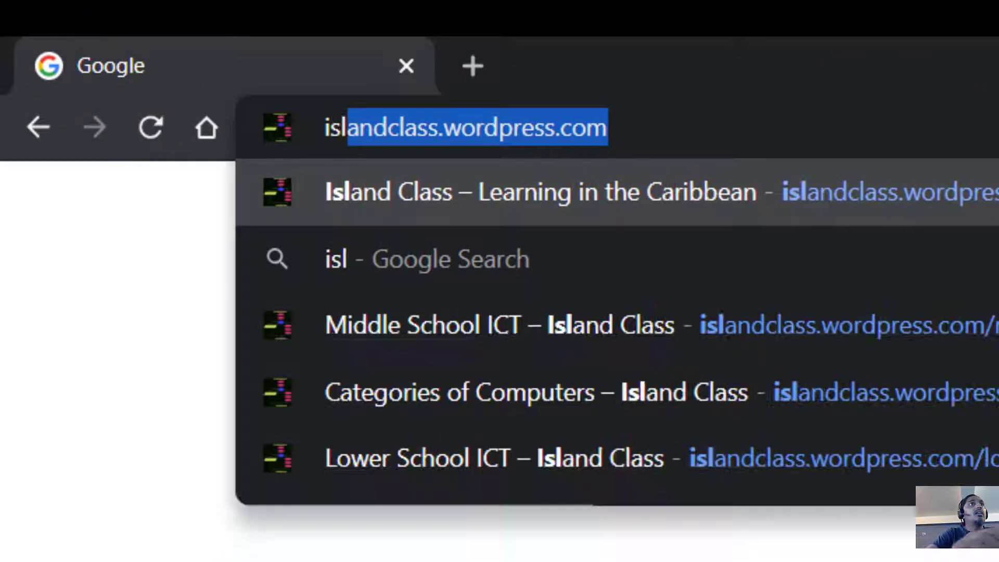
key("Return")
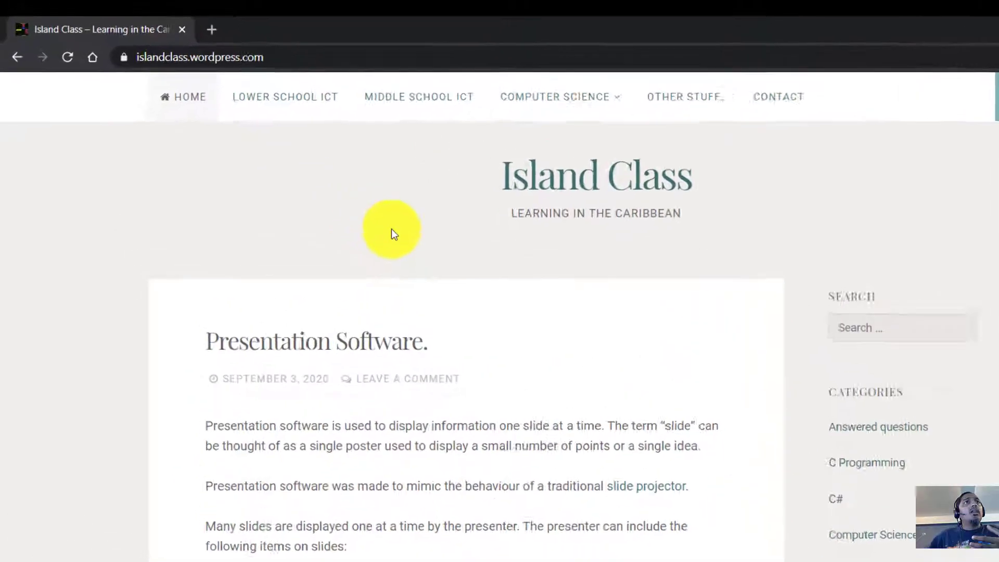
scroll(560, 398, "down", 20)
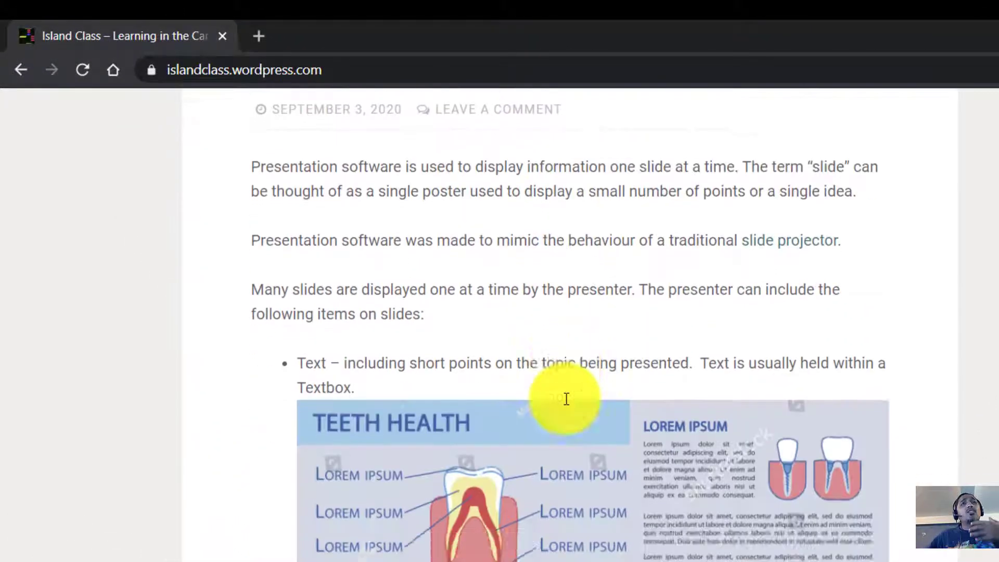
scroll(567, 411, "down", 20)
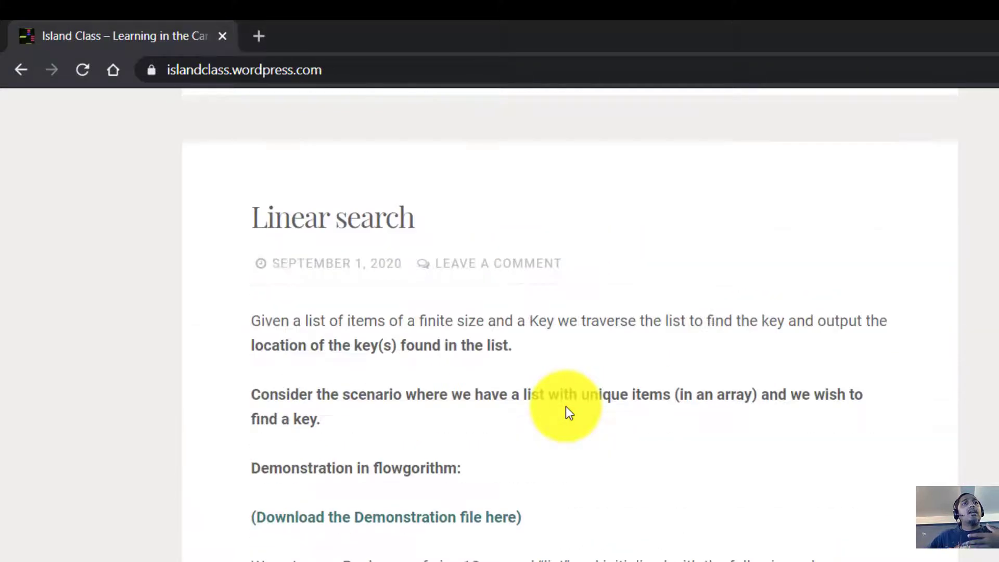
scroll(566, 408, "down", 20)
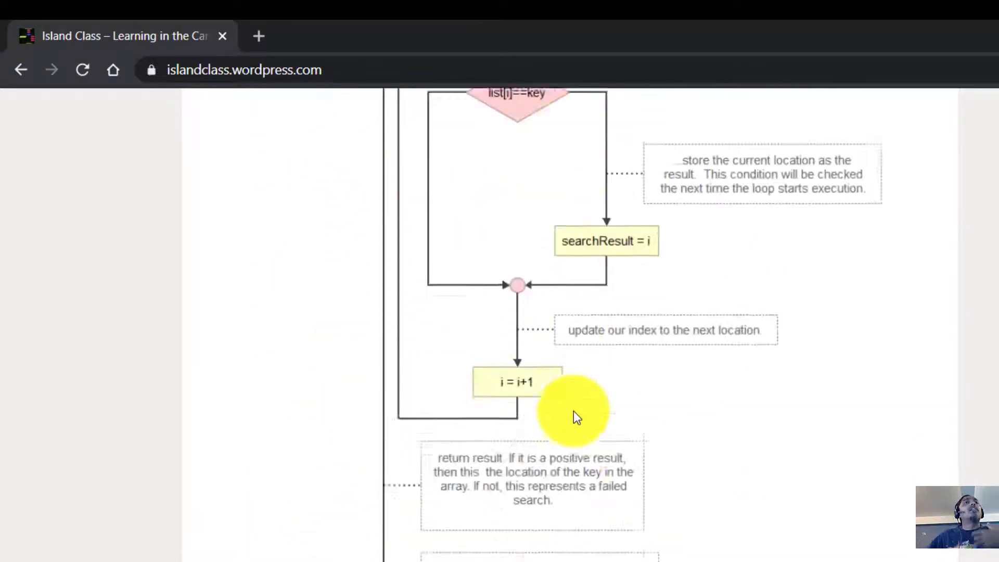
scroll(570, 417, "down", 20)
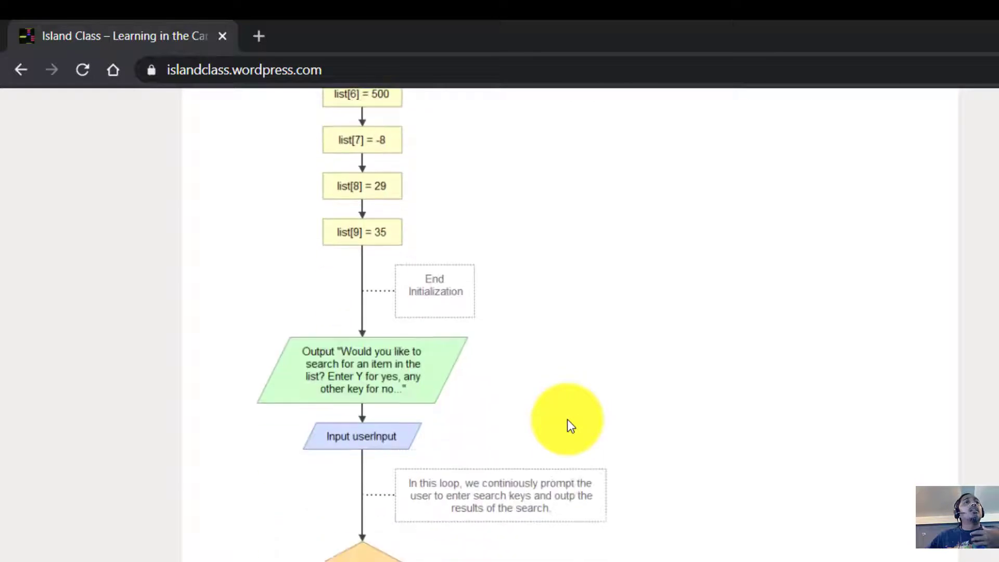
scroll(567, 429, "down", 15)
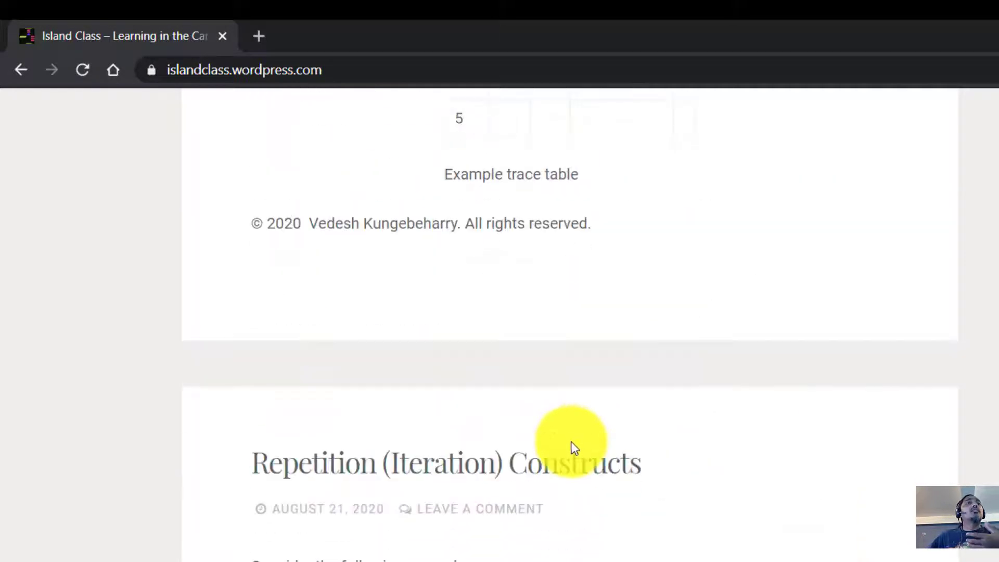
scroll(573, 449, "up", 20)
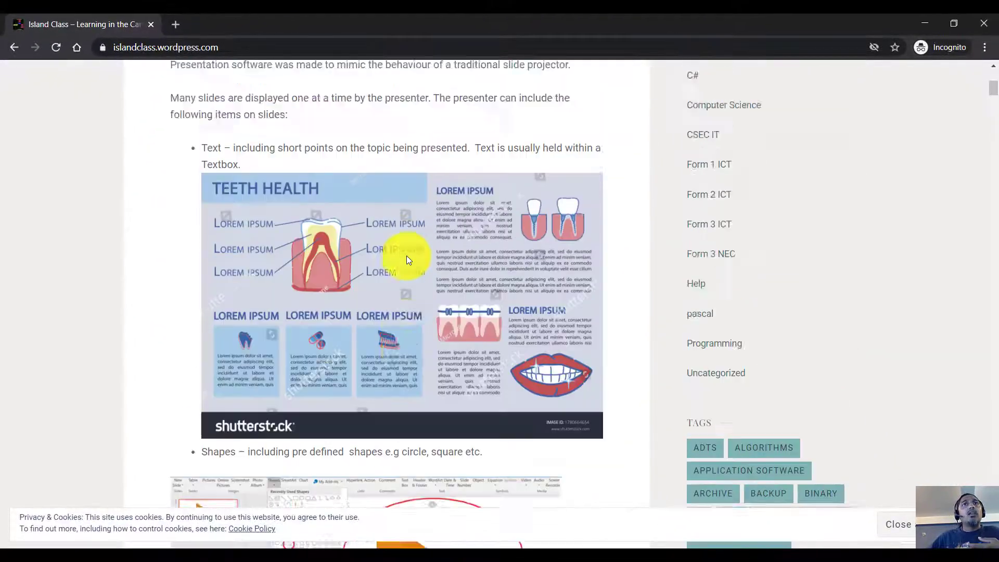
scroll(407, 259, "up", 7)
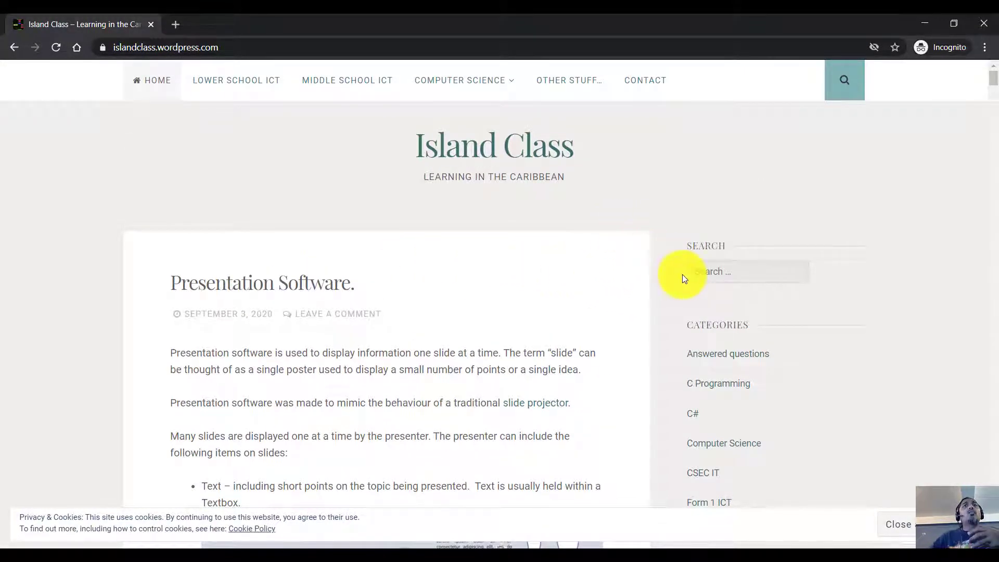
left_click(747, 273)
left_click(746, 322)
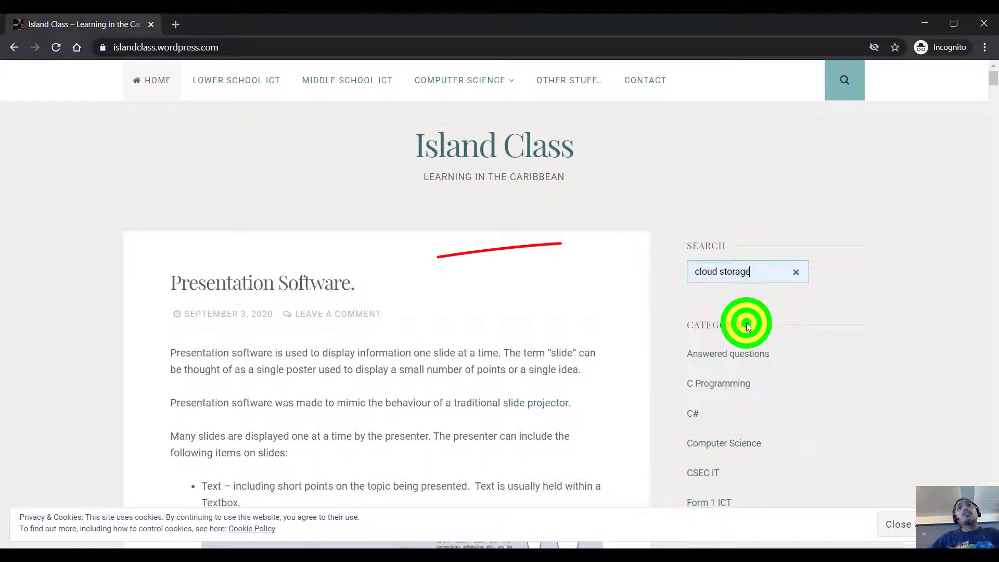
left_click(756, 269)
key("Return")
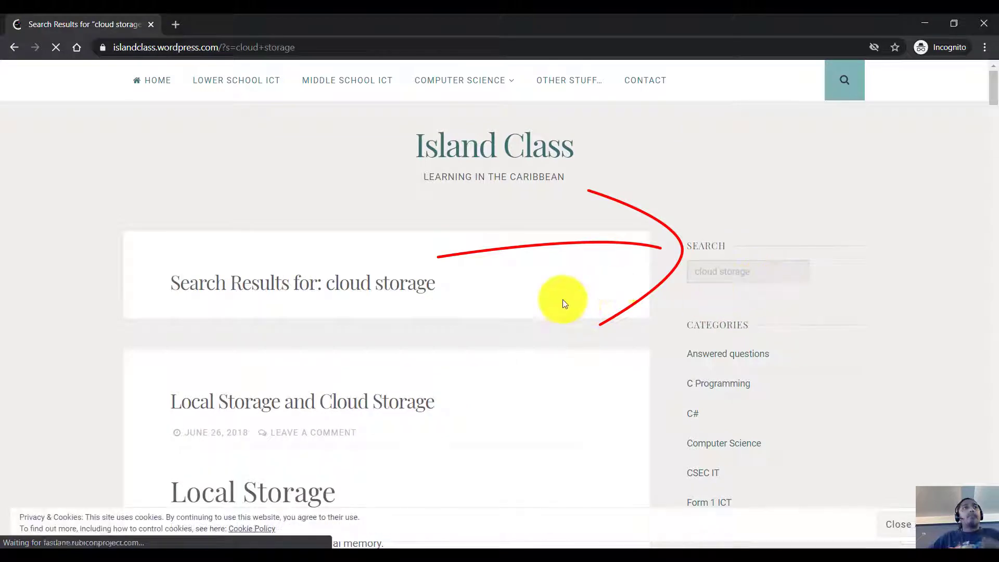
scroll(525, 329, "down", 6)
scroll(526, 331, "down", 10)
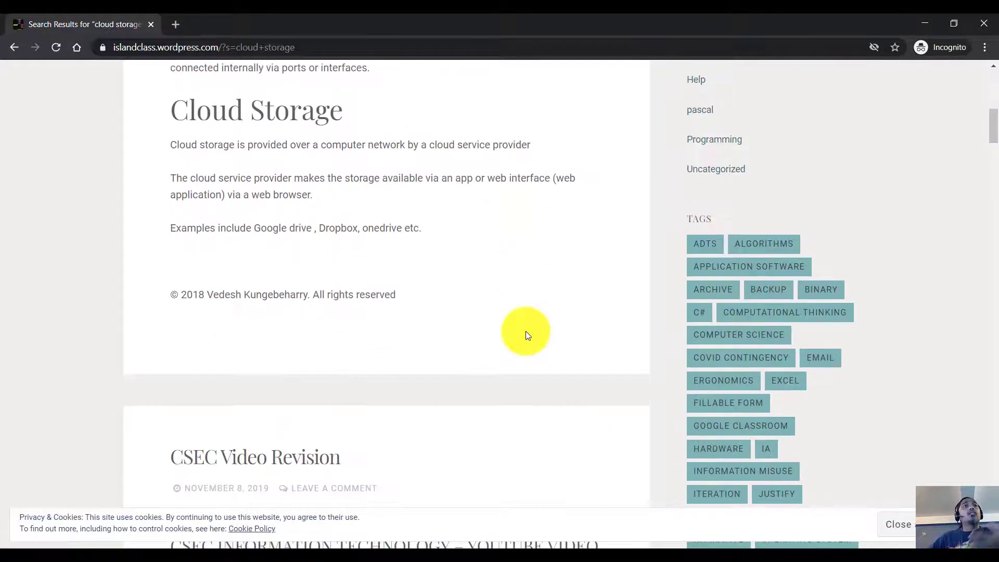
scroll(520, 335, "up", 15)
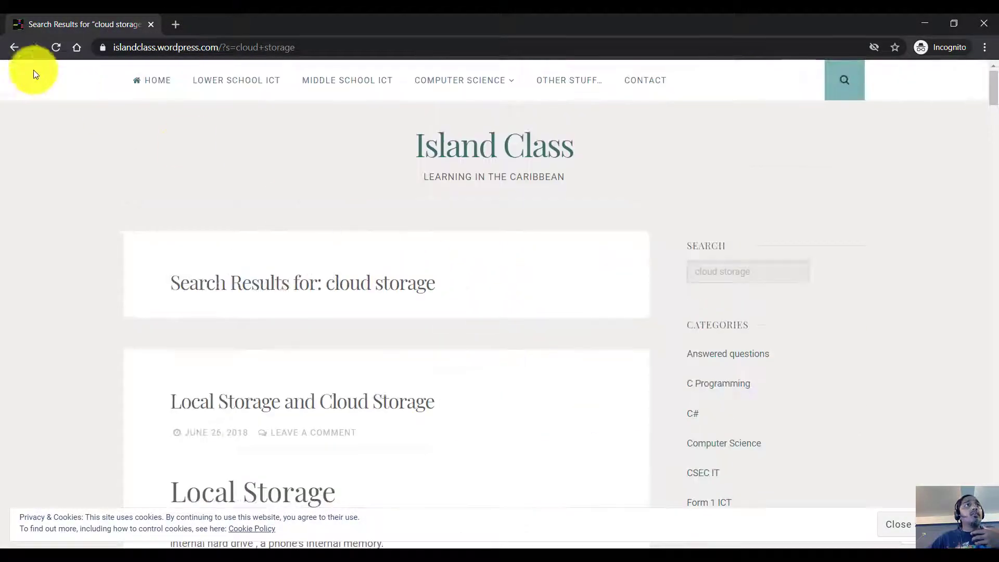
left_click(16, 50)
scroll(767, 398, "down", 6)
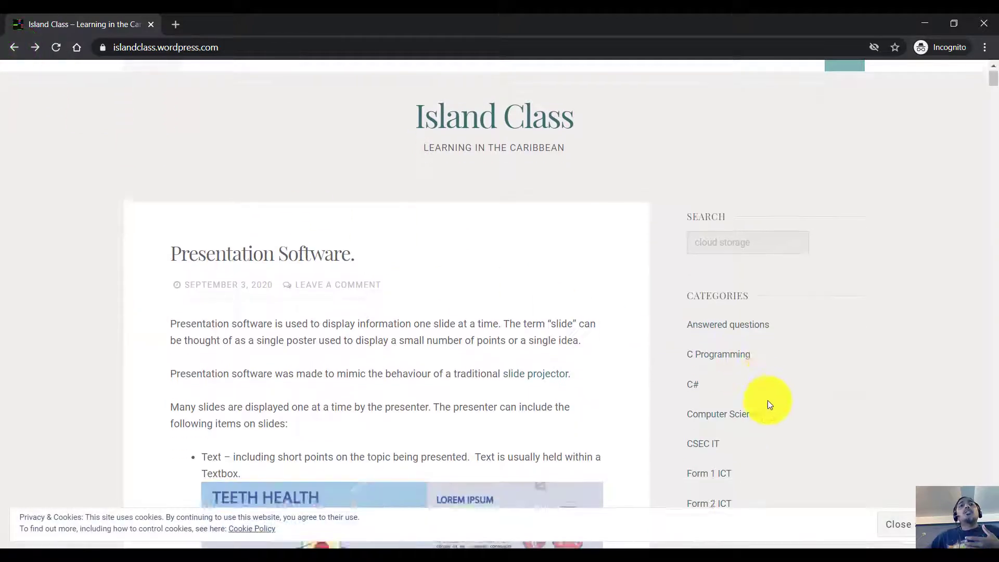
scroll(772, 397, "up", 4)
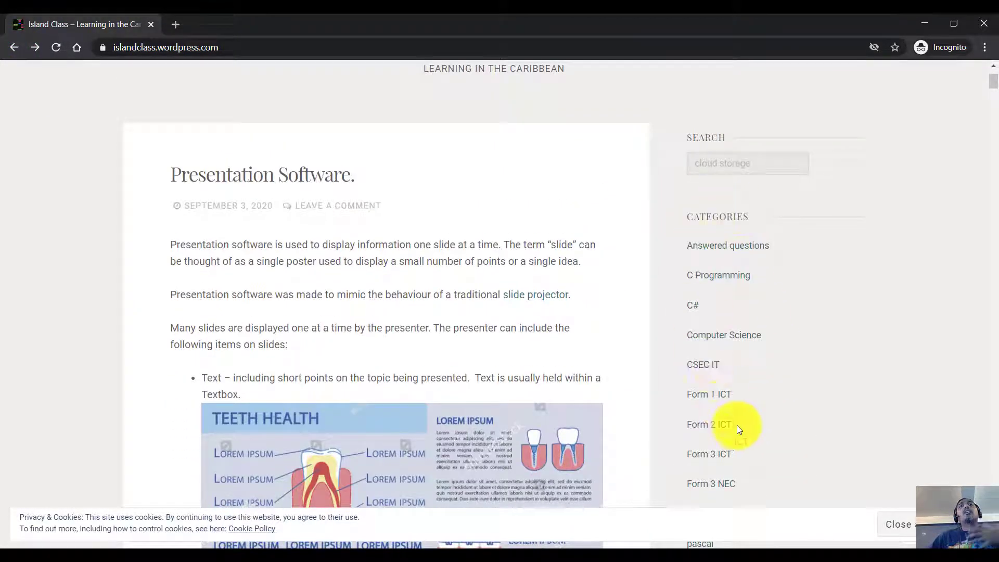
scroll(741, 392, "down", 8)
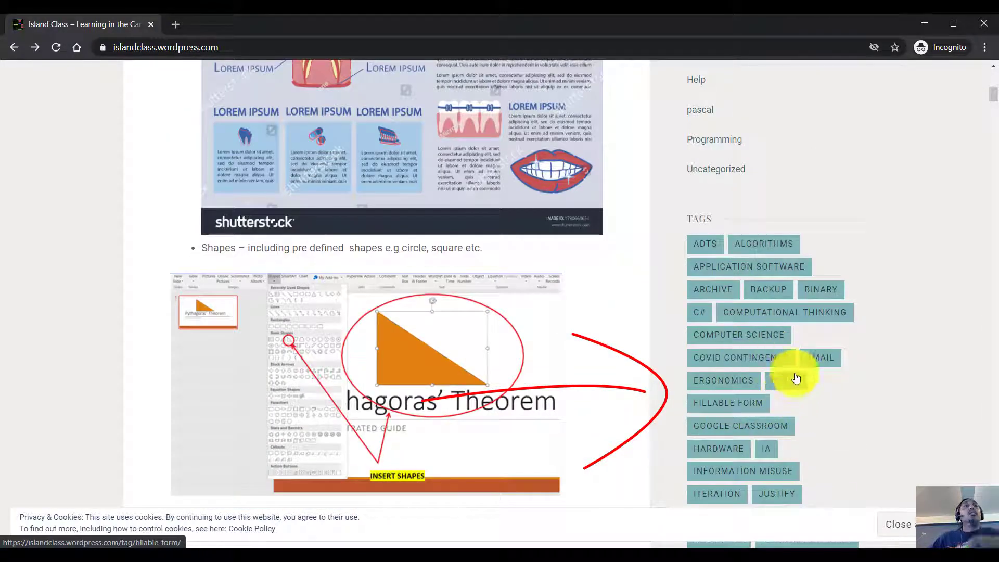
scroll(743, 332, "up", 8)
scroll(718, 333, "up", 2)
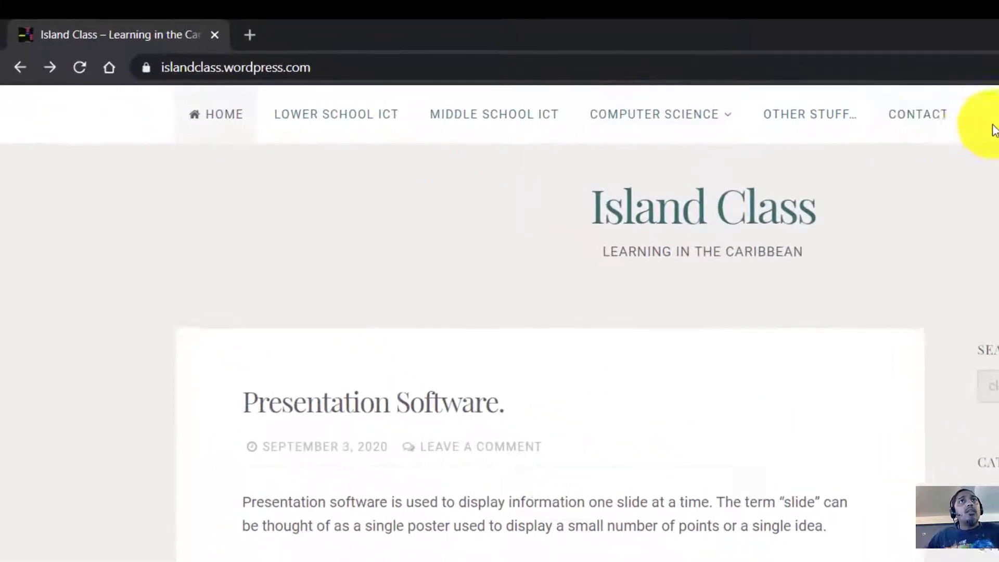
Step: Go from the Island Class home page to the Middle School ICT page and scroll its topics
left_click(219, 117)
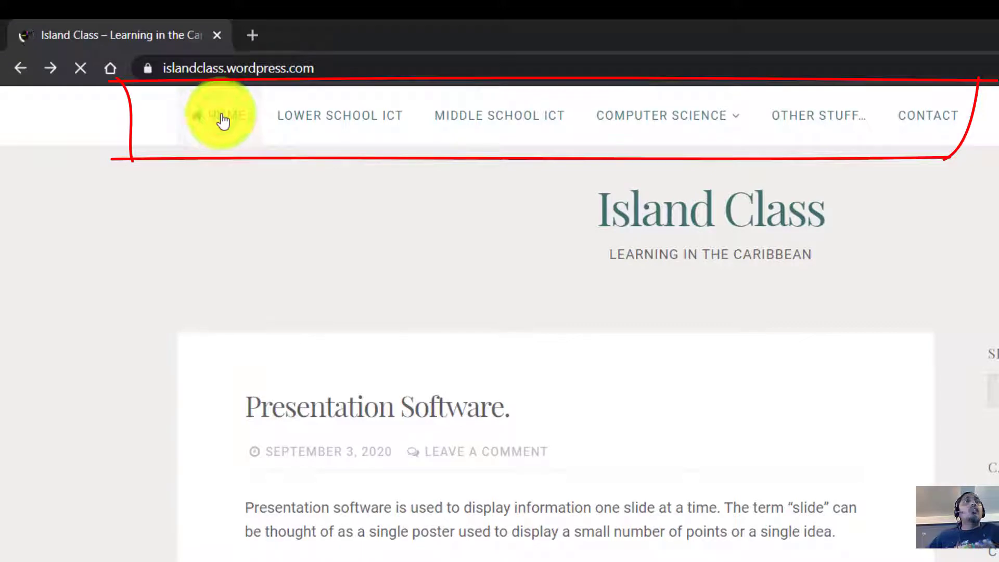
left_click(545, 131)
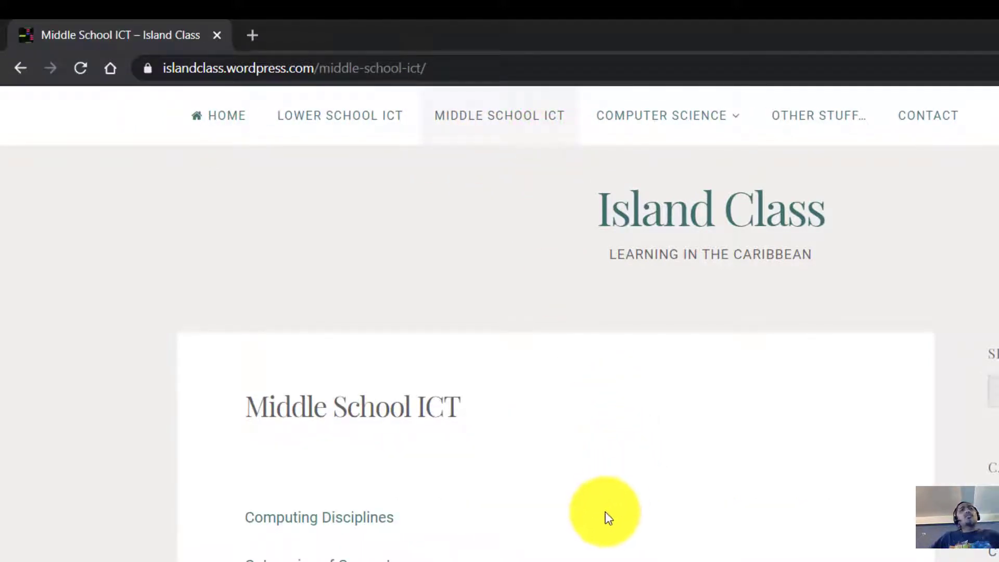
scroll(602, 515, "down", 3)
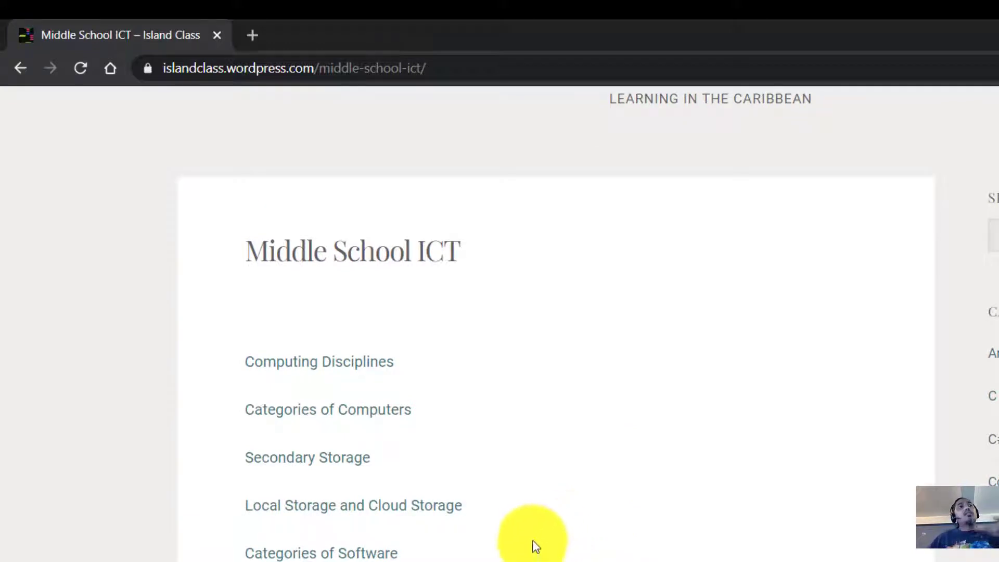
scroll(532, 525, "down", 5)
scroll(529, 534, "down", 5)
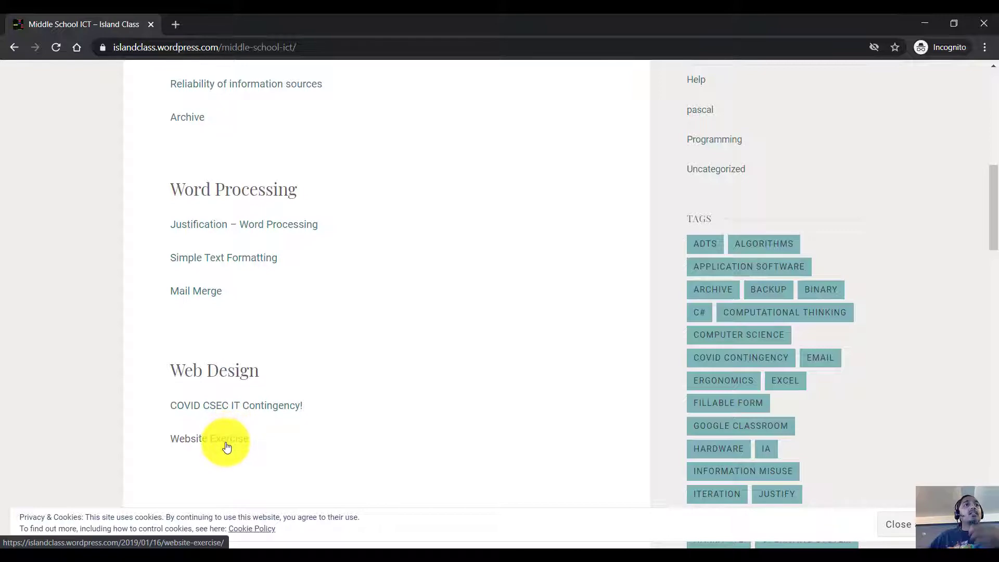
Step: Open the Website Exercise post and glance over it
left_click(226, 445)
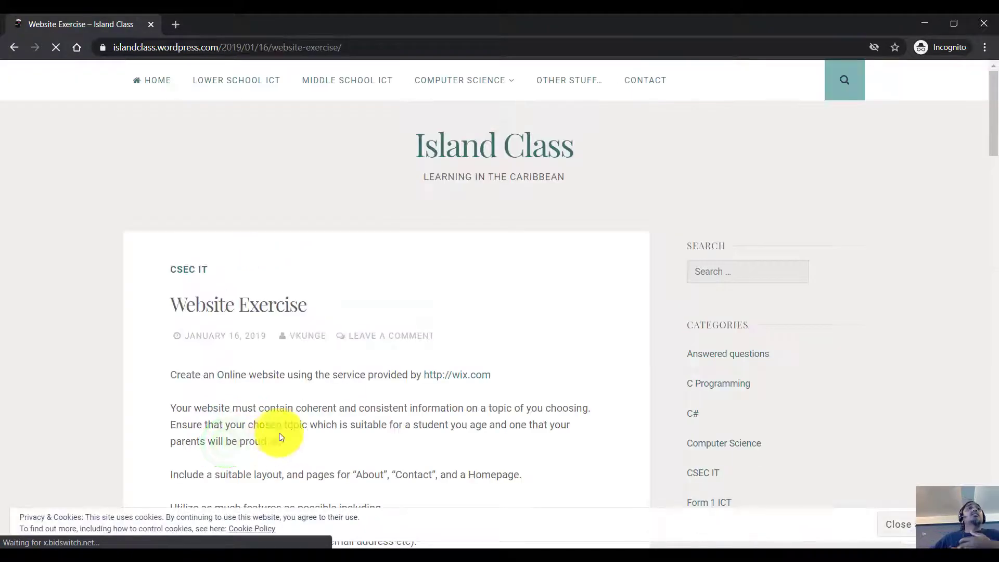
scroll(290, 424, "down", 4)
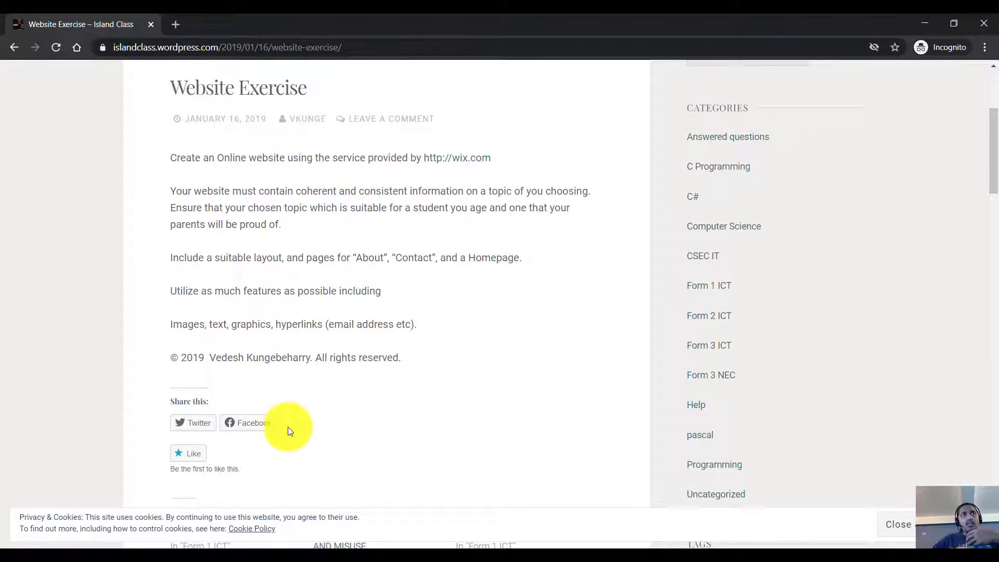
scroll(287, 423, "up", 4)
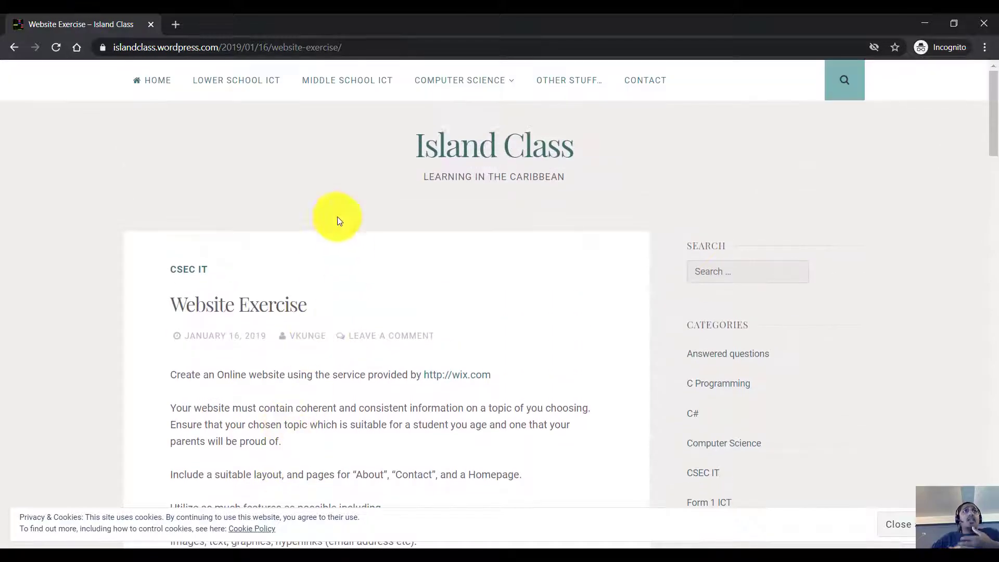
Step: Return to the Middle School ICT page and scroll its topic list back to the top
left_click(362, 92)
scroll(390, 322, "down", 8)
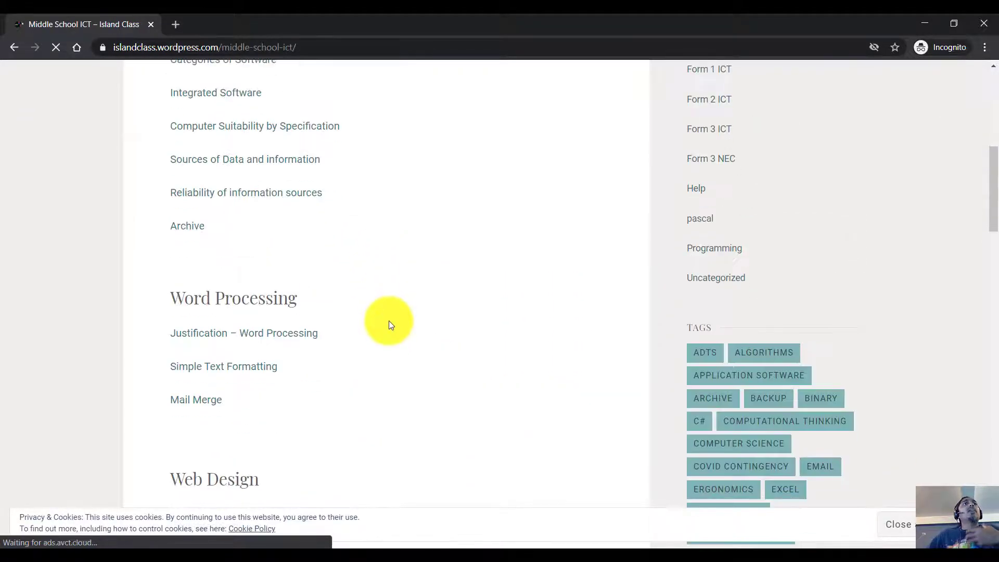
scroll(390, 324, "down", 12)
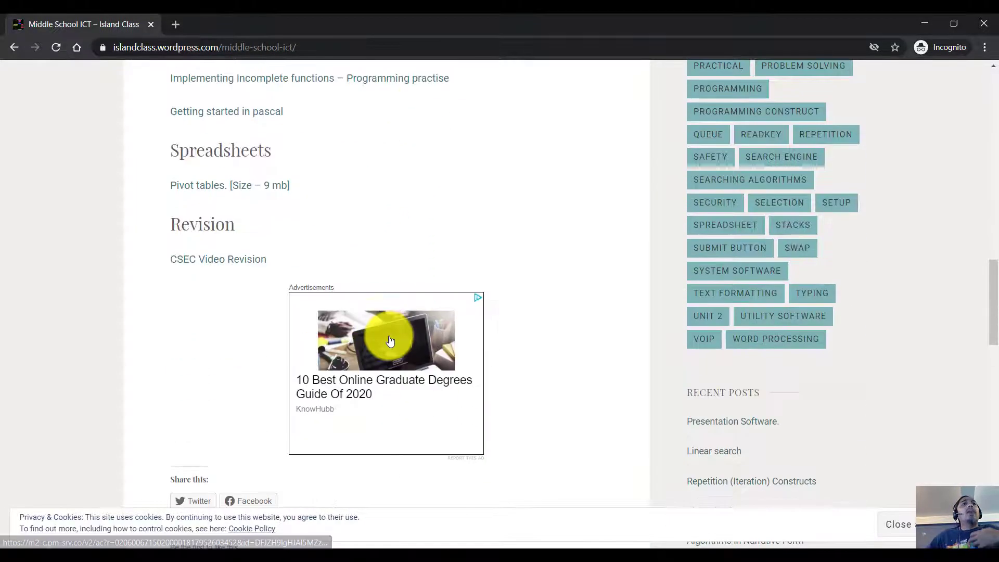
scroll(390, 340, "up", 8)
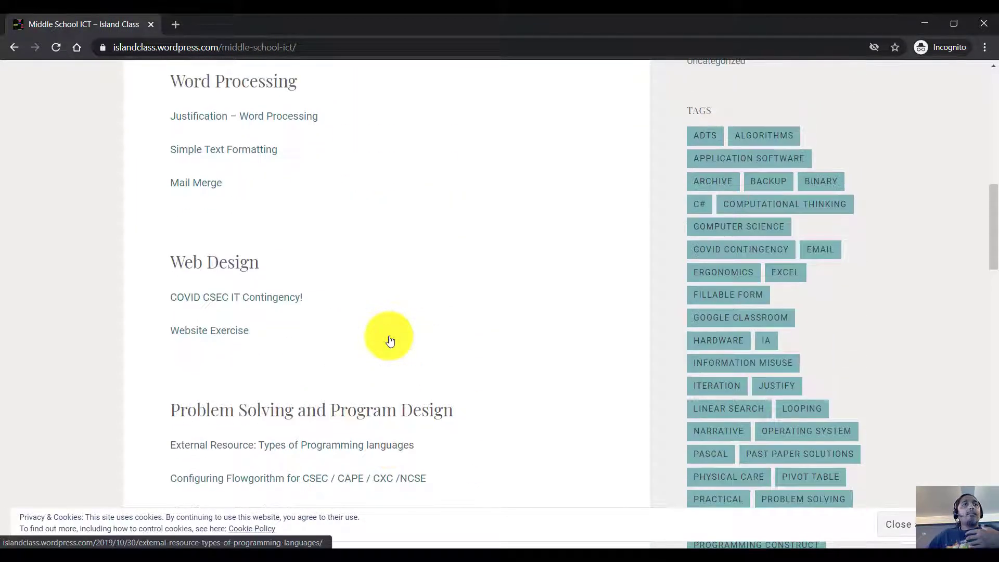
scroll(444, 339, "up", 5)
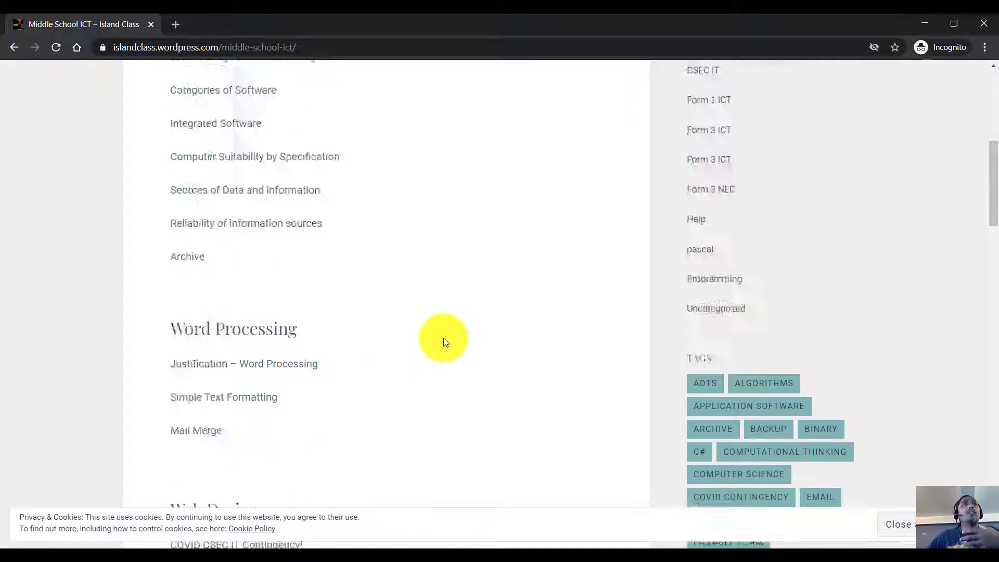
scroll(444, 342, "up", 4)
scroll(443, 342, "up", 4)
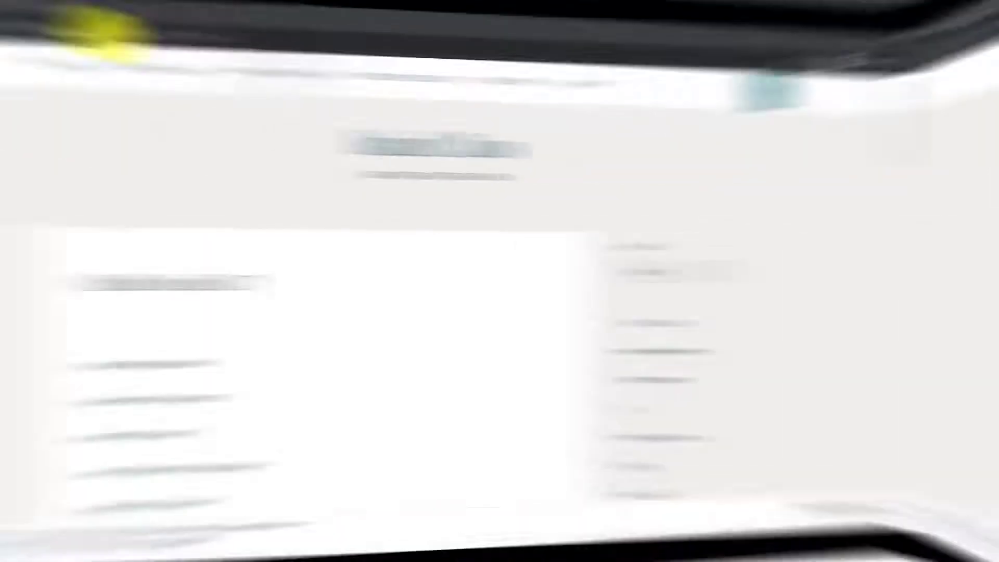
Step: Load wordpress.com in a new tab and start a new site with Get Started
left_click(177, 30)
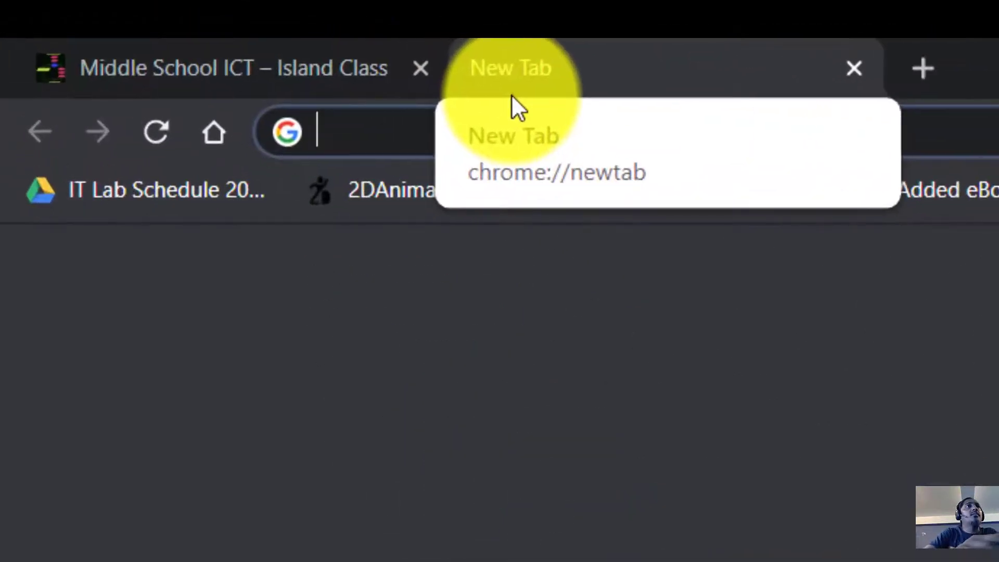
type("wordpress.com")
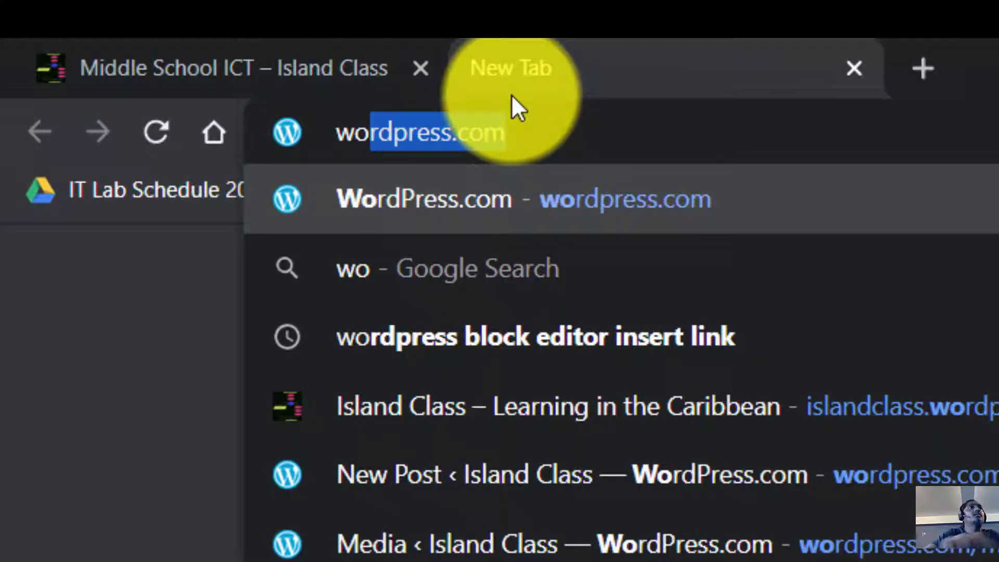
key("Return")
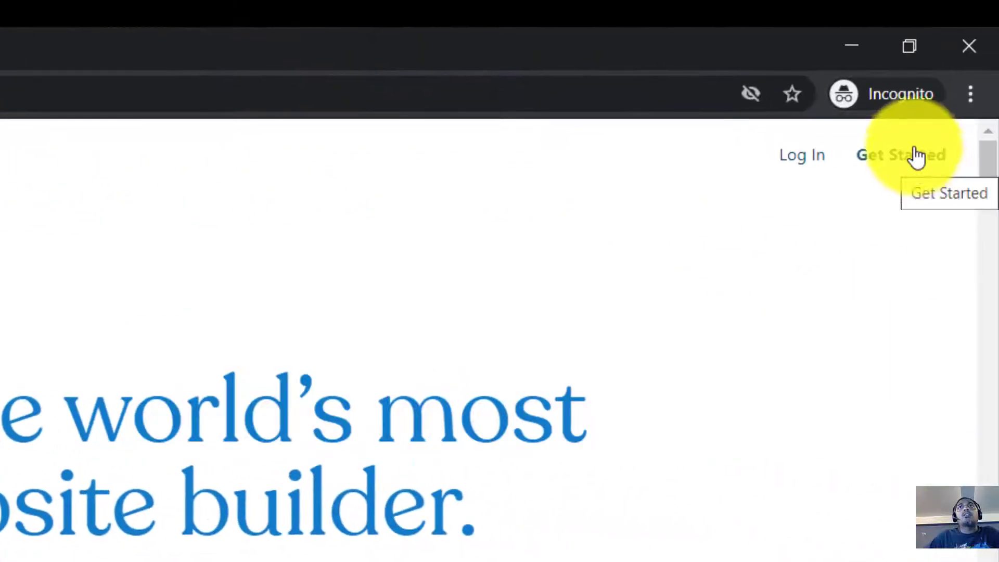
left_click(919, 174)
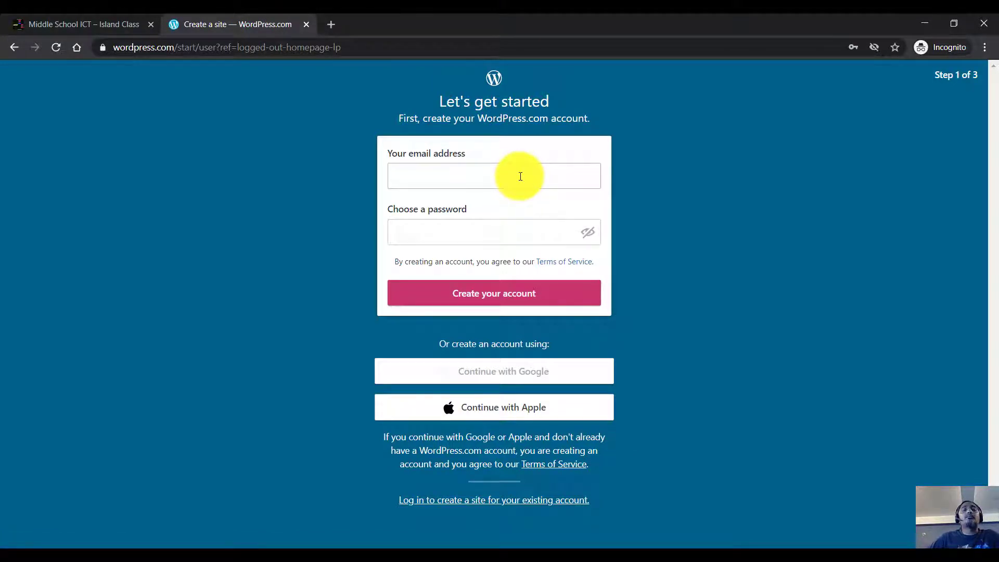
Step: Enter the account email address and a password, then create the WordPress.com account
left_click(520, 176)
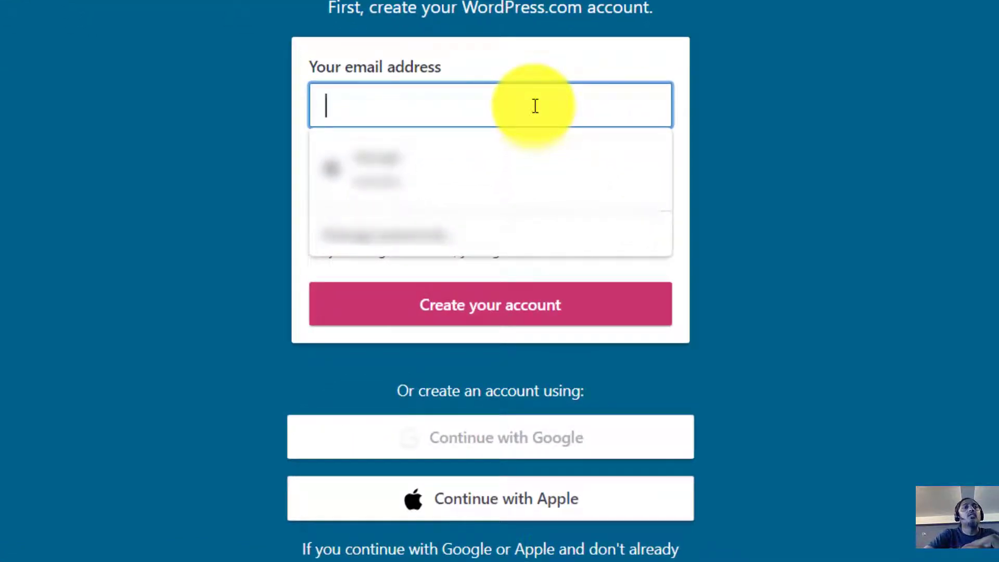
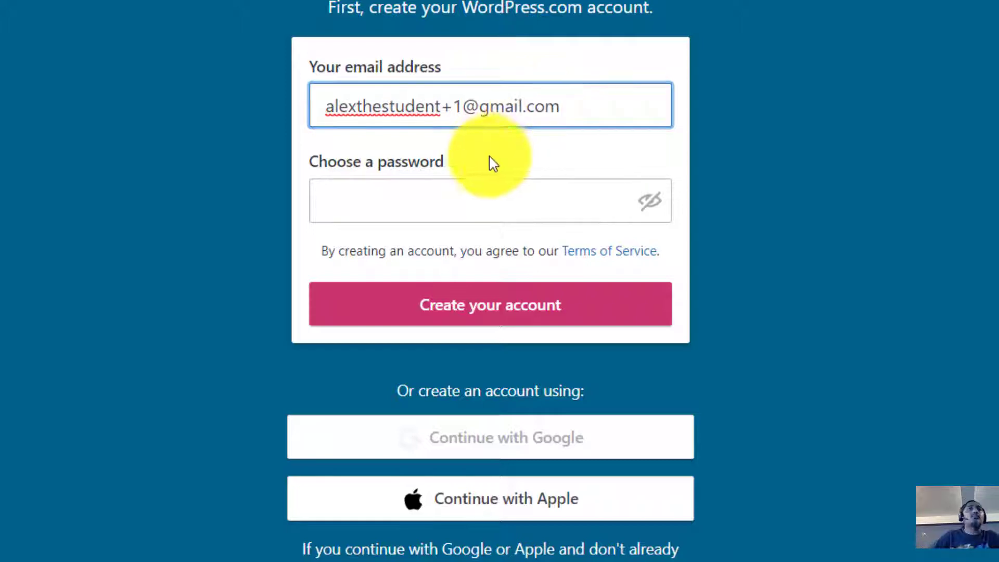
left_click(499, 196)
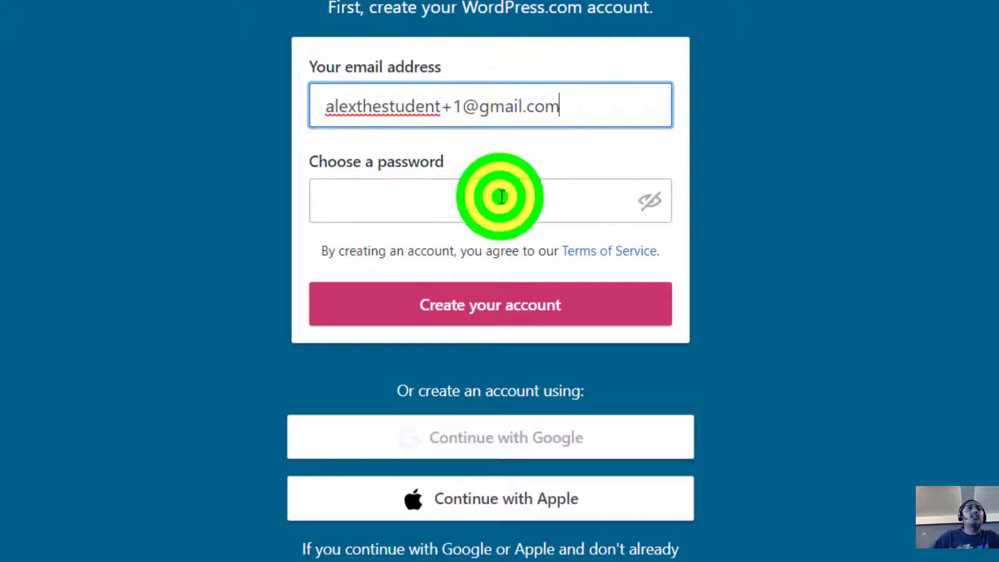
type("a")
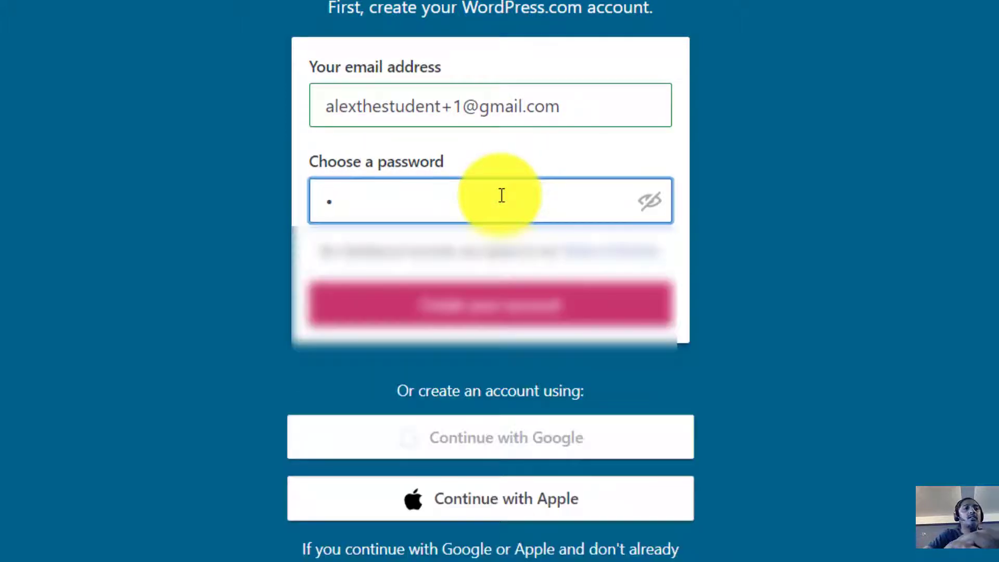
type("••••••")
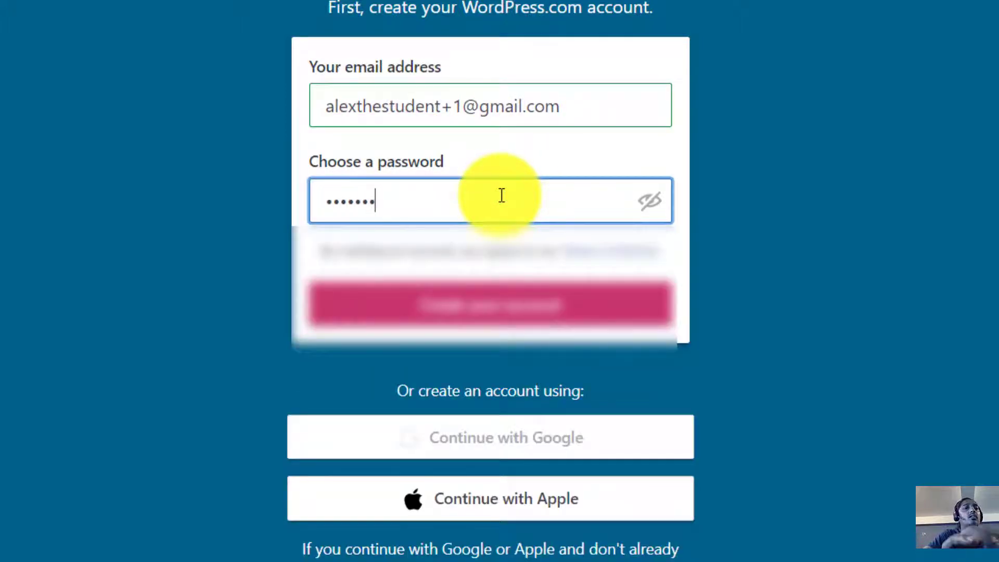
type("•")
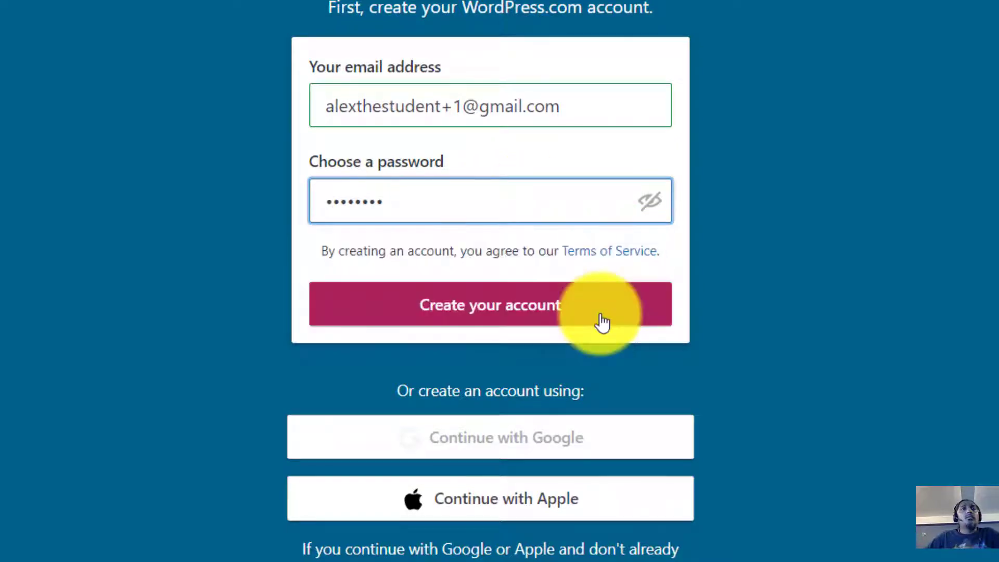
left_click(602, 322)
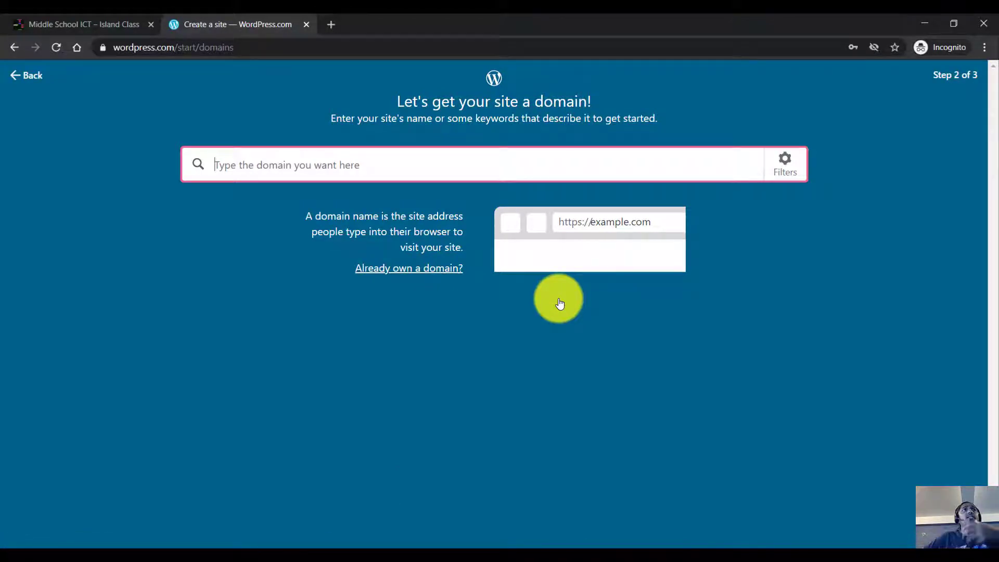
left_click(120, 34)
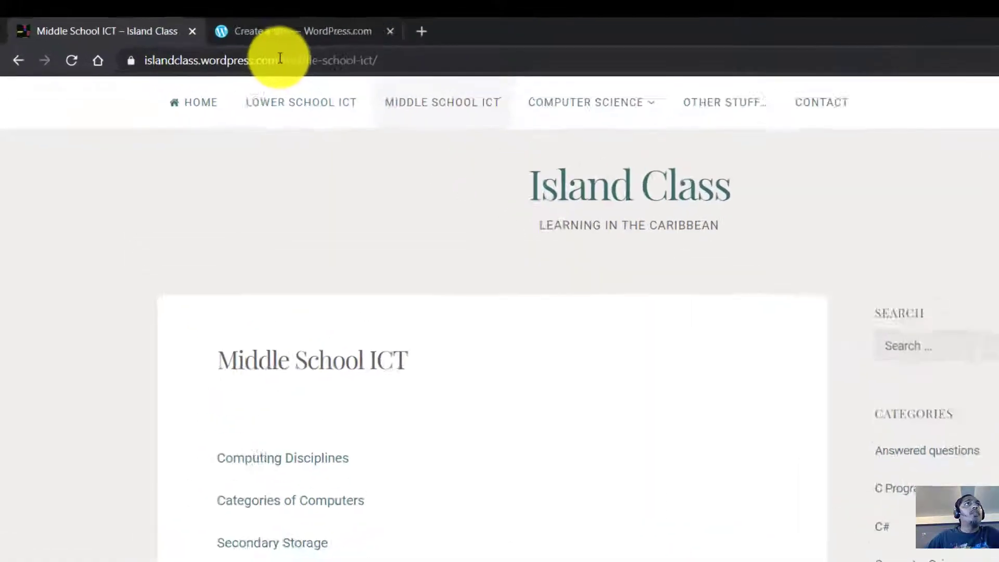
left_click_drag(219, 48, 60, 48)
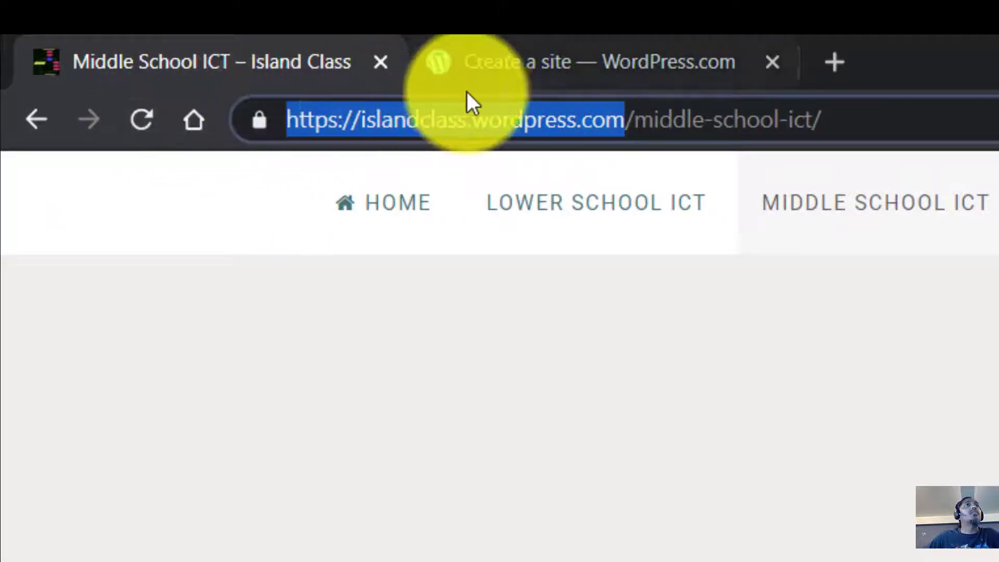
left_click_drag(546, 137, 691, 291)
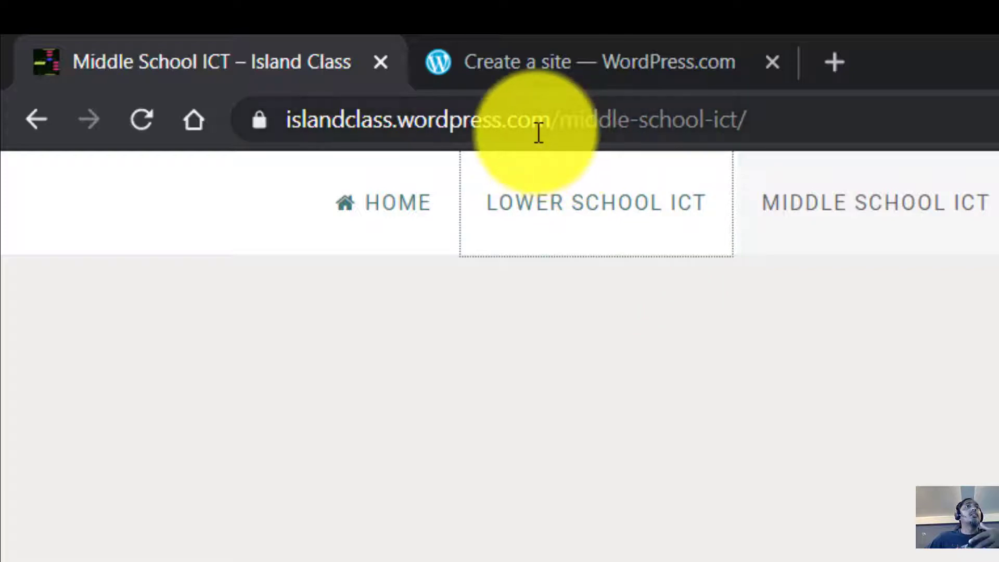
left_click(559, 111)
left_click_drag(559, 111, 236, 127)
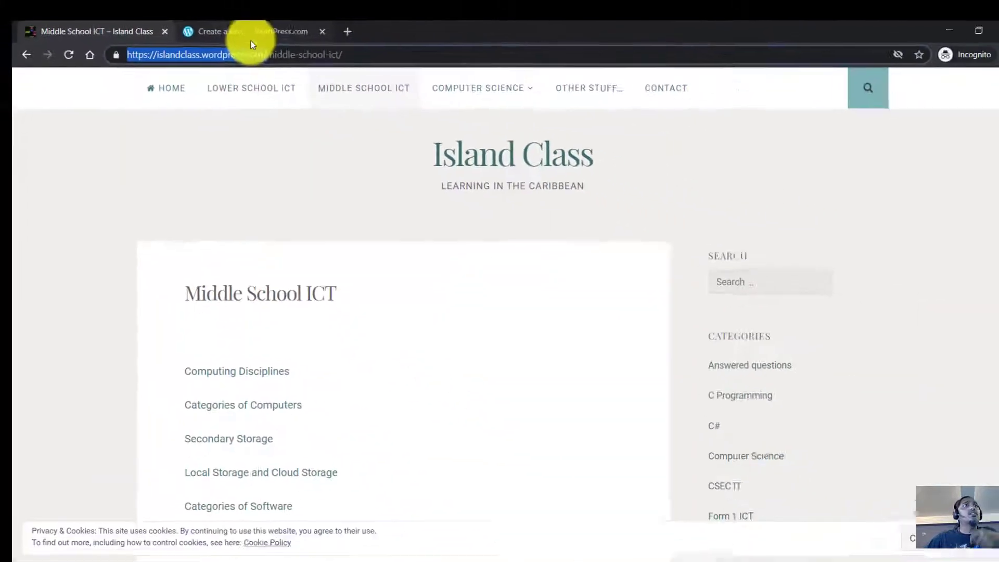
left_click(605, 59)
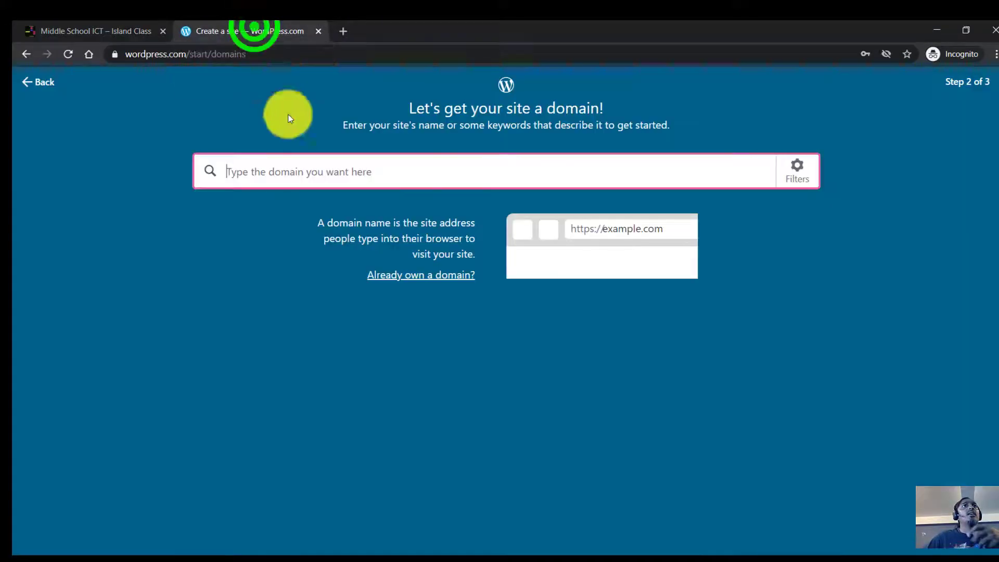
Step: Search domains for 'journalofalex', review the suggestions, then erase the search term
left_click(373, 177)
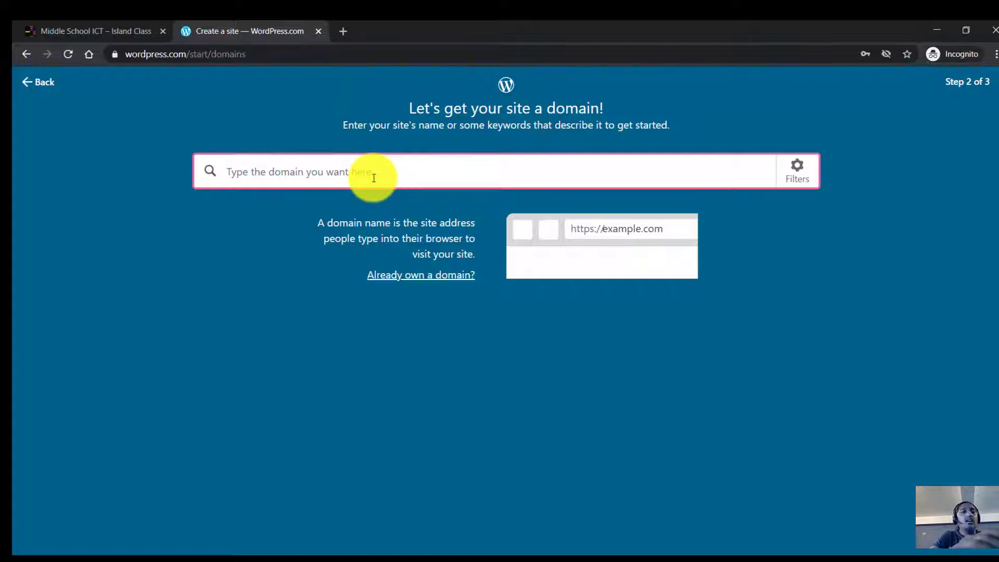
type("jo")
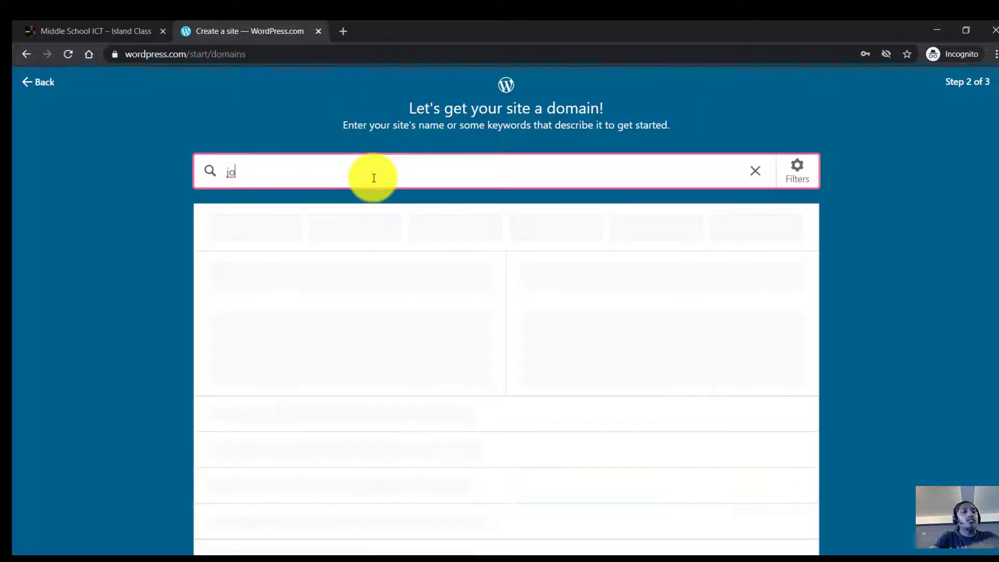
type("urnalofale")
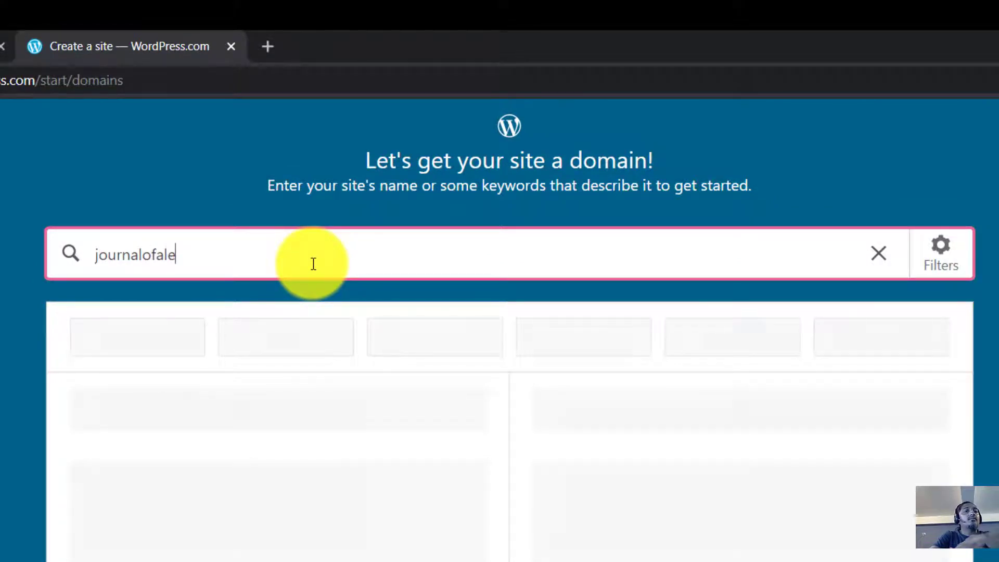
type("x")
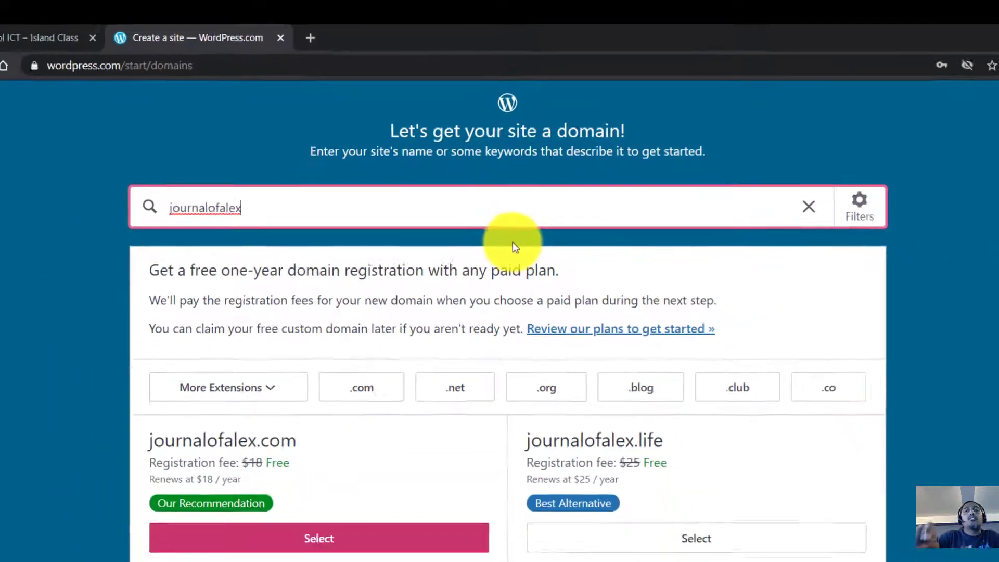
scroll(583, 414, "down", 2)
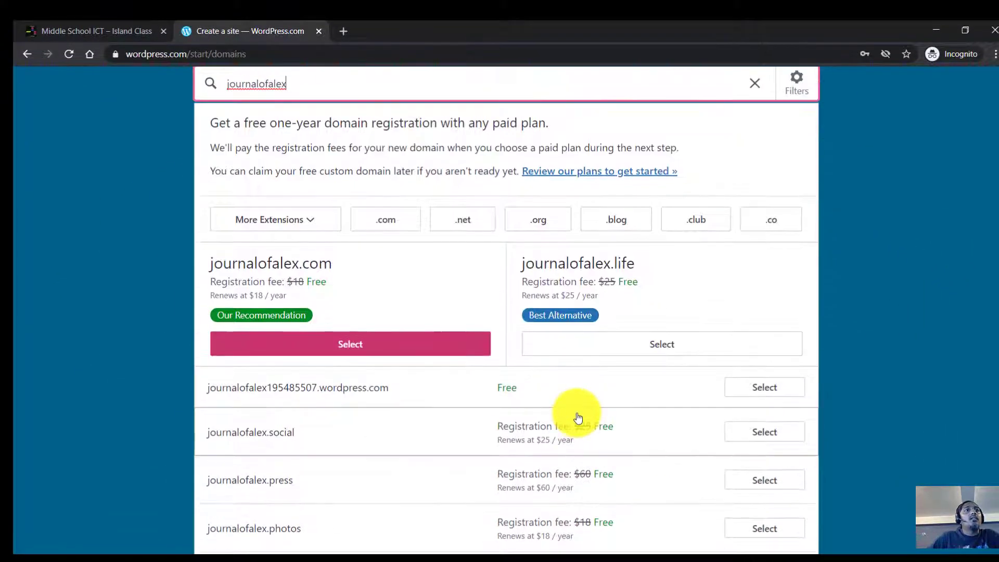
scroll(272, 396, "up", 2)
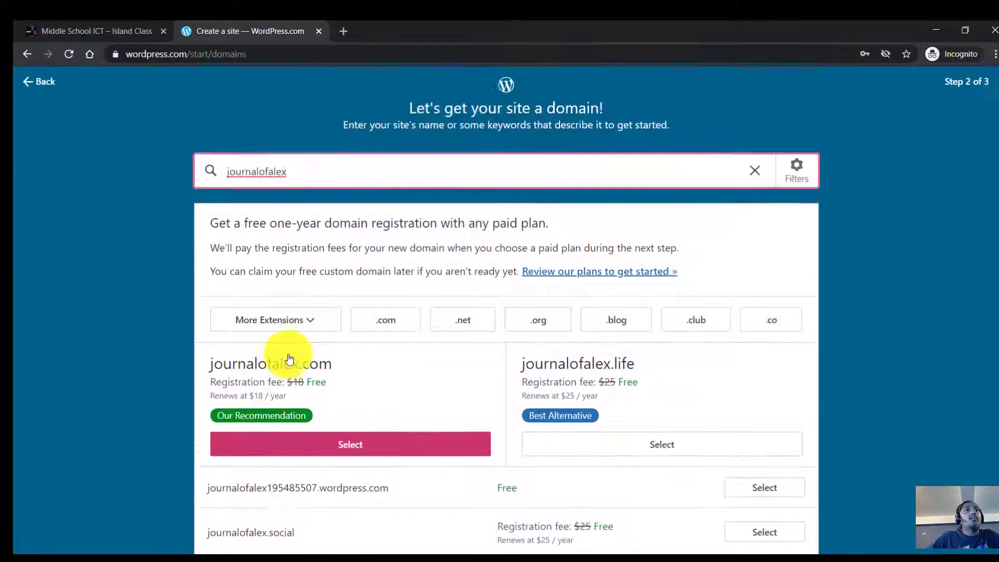
double_click(289, 169)
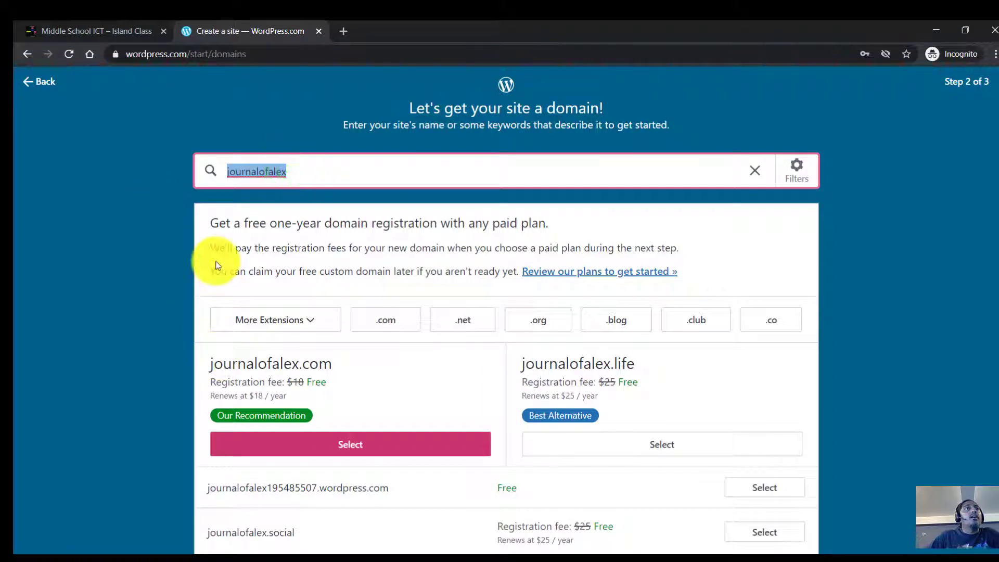
scroll(236, 452, "down", 2)
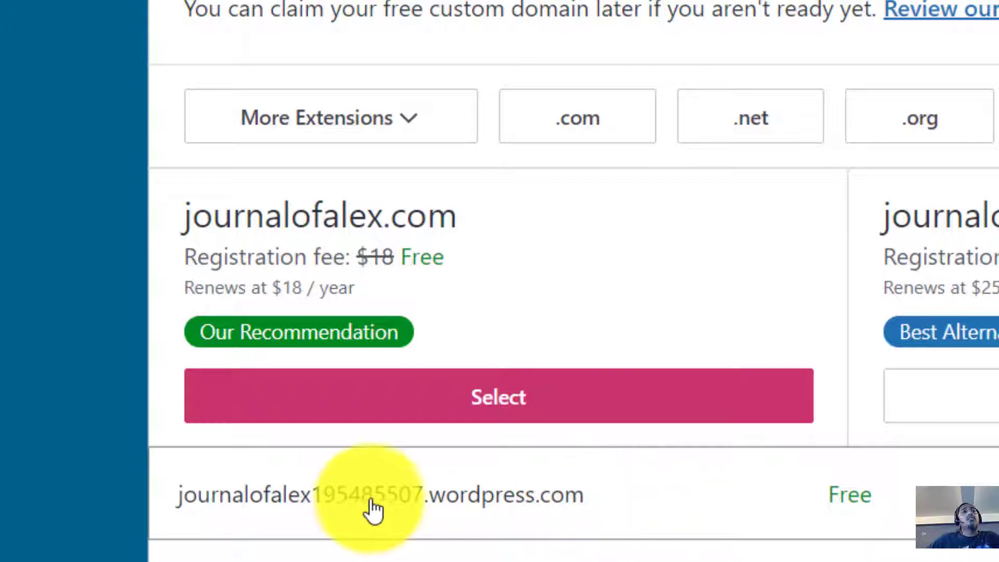
scroll(758, 484, "up", 3)
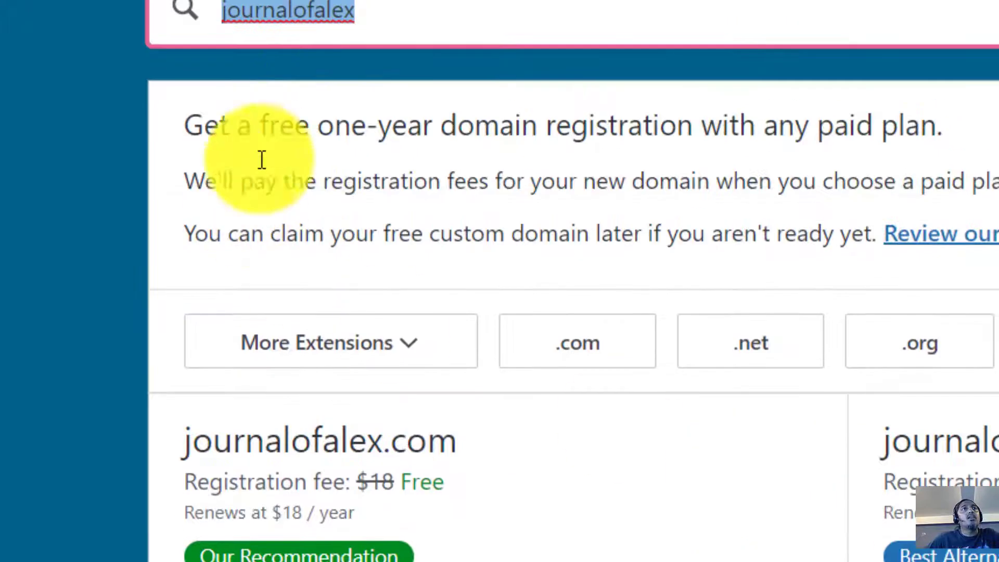
left_click(412, 14)
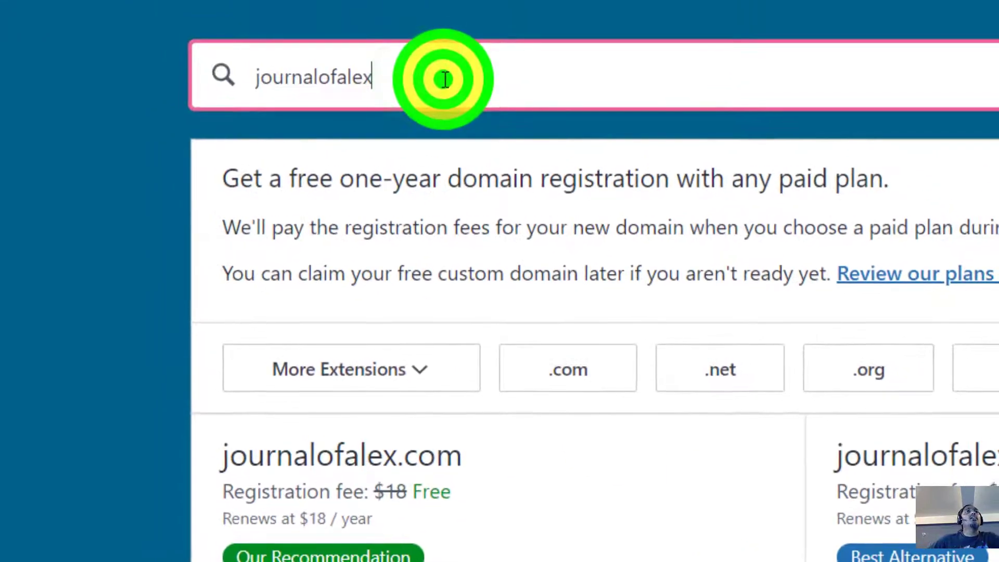
key("BackSpace")
key("BackSpace")
key("BackSpace")
key("BackSpace")
key("BackSpace")
key("BackSpace")
key("BackSpace")
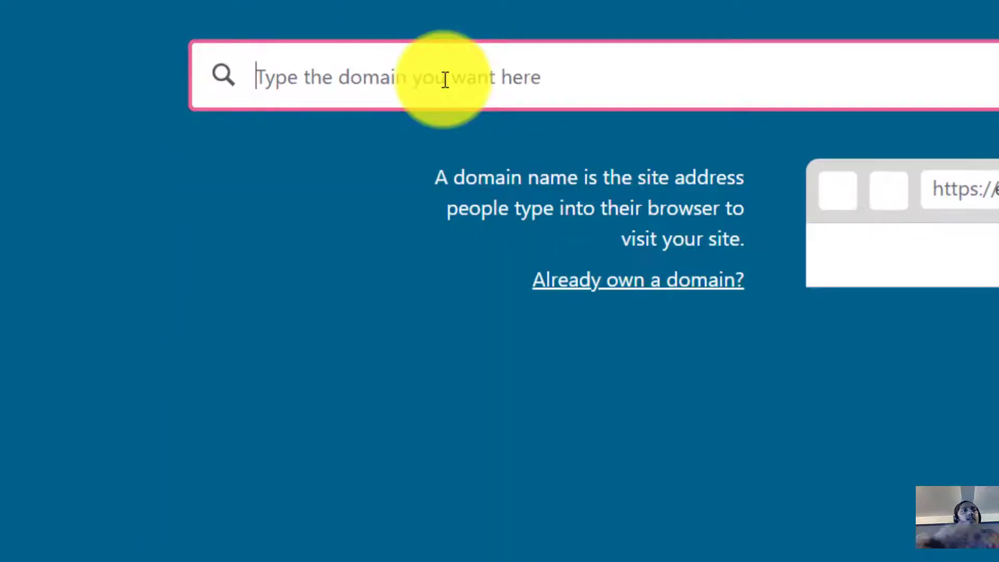
Step: Search for 'alexatnaparima' and select the free alexatnaparima.wordpress.com address
type("alexatnaparima")
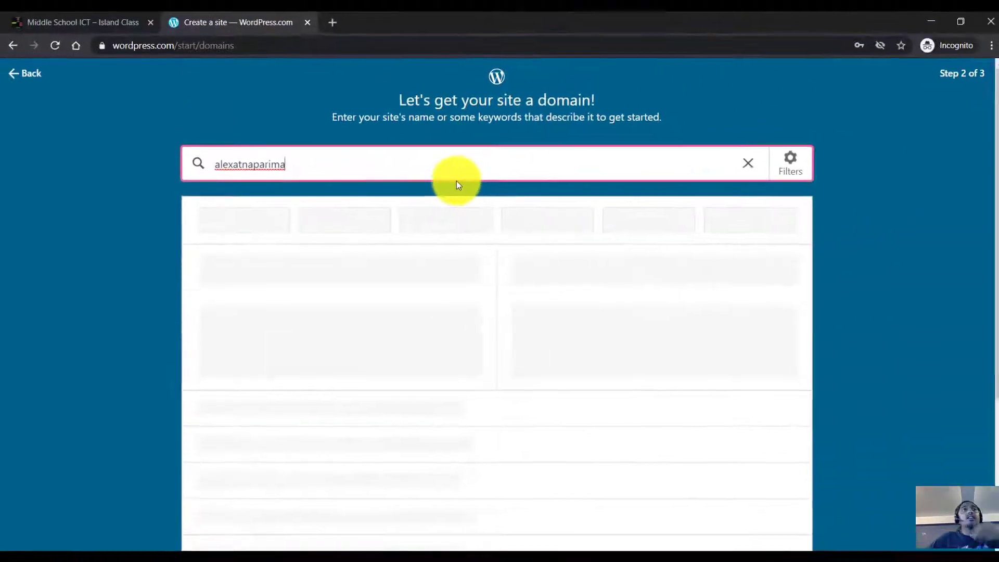
scroll(474, 198, "down", 2)
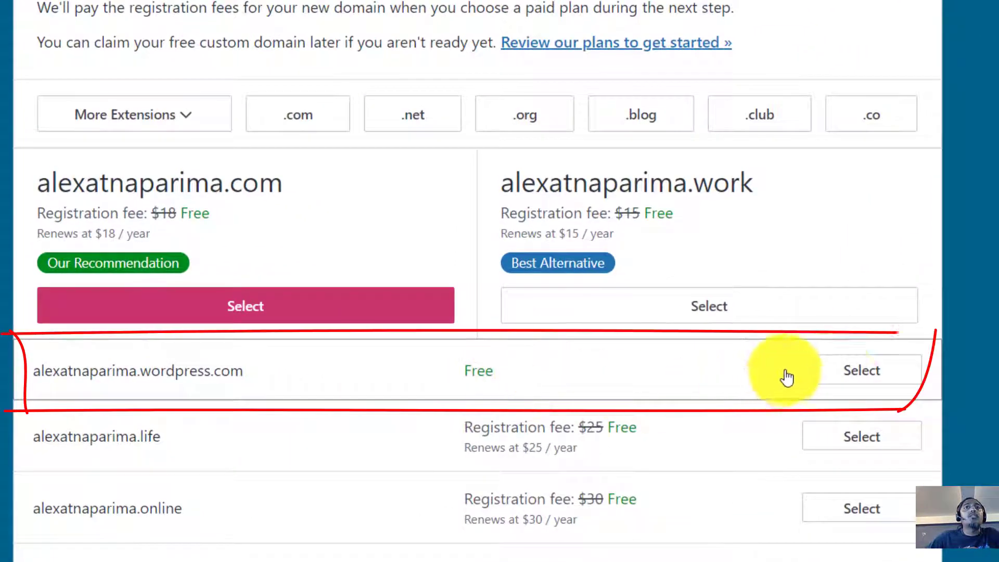
left_click(851, 385)
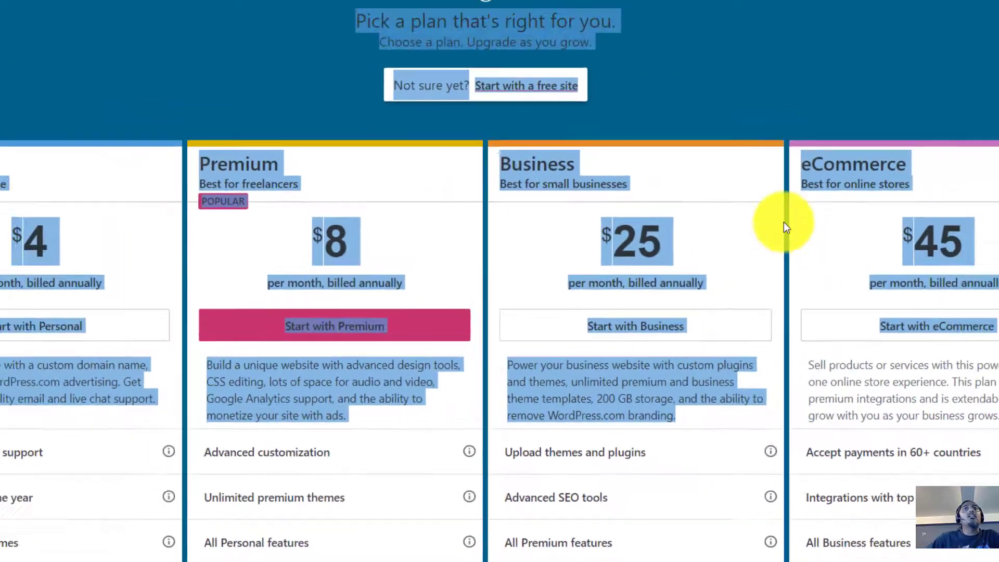
Step: Clear the stray page selection and start with a free site instead of a paid plan
left_click(780, 80)
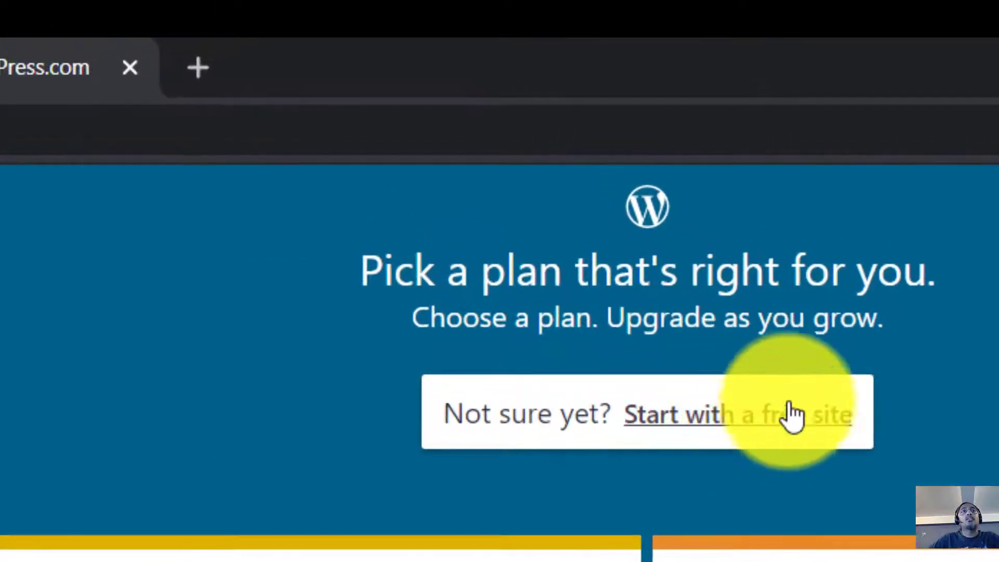
left_click(789, 423)
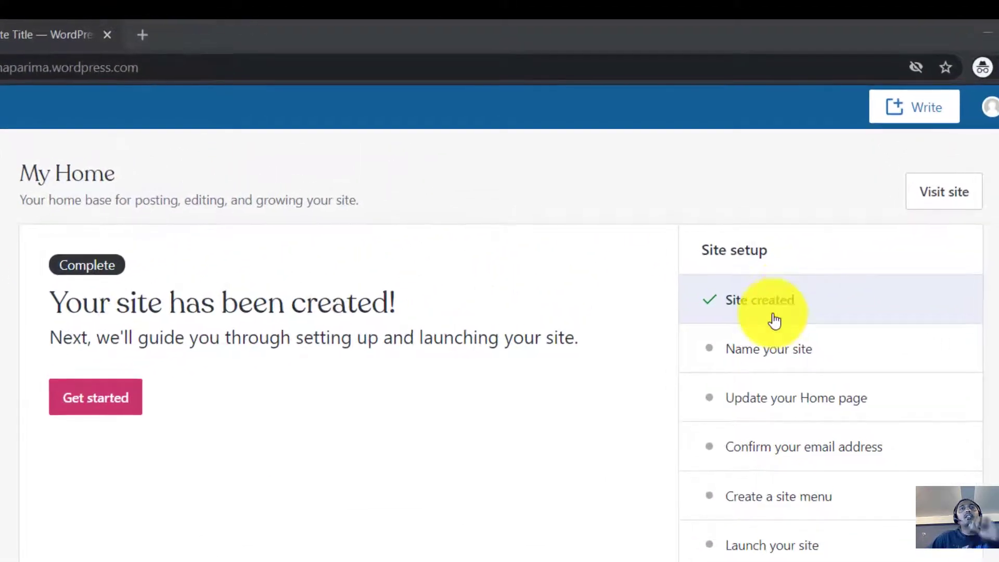
left_click(807, 359)
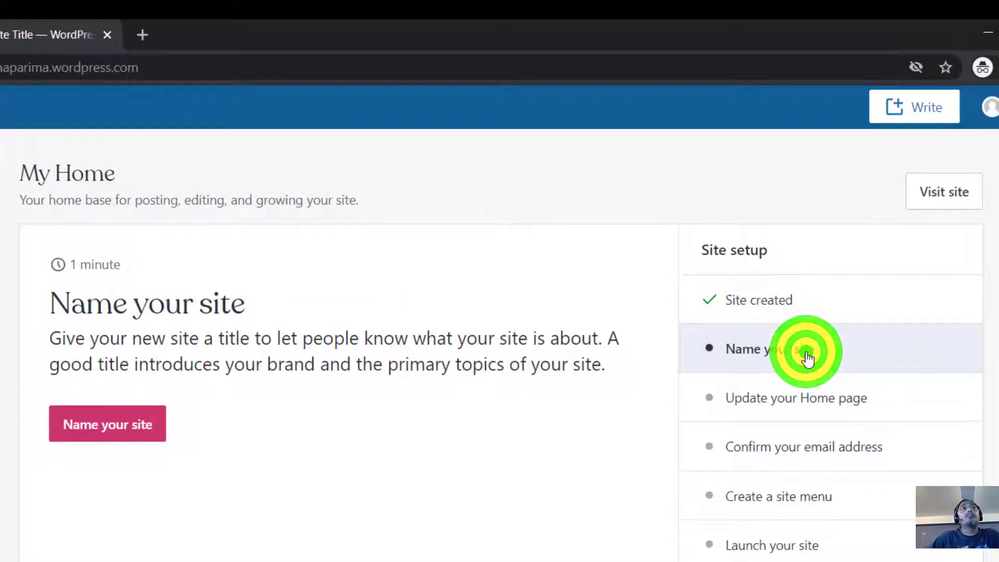
left_click(786, 406)
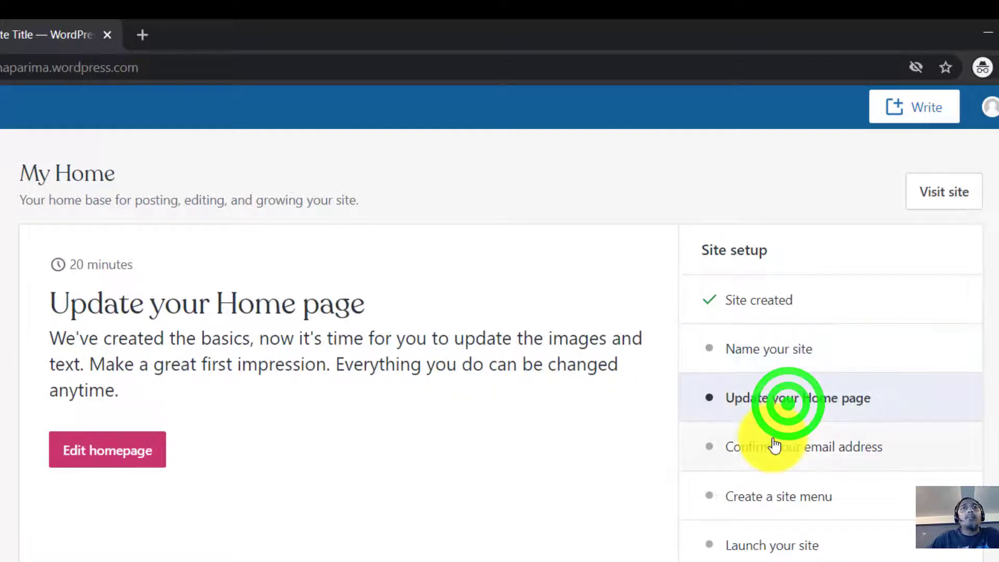
left_click(772, 437)
left_click(782, 278)
left_click(786, 240)
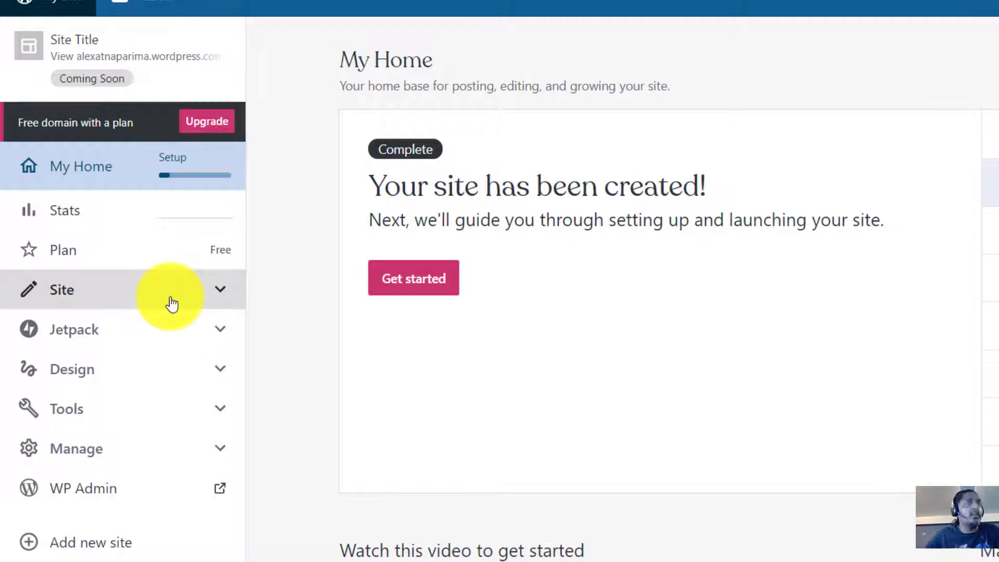
Step: Go to the site's Design > Themes page and reveal all themes, including advanced ones
left_click(155, 378)
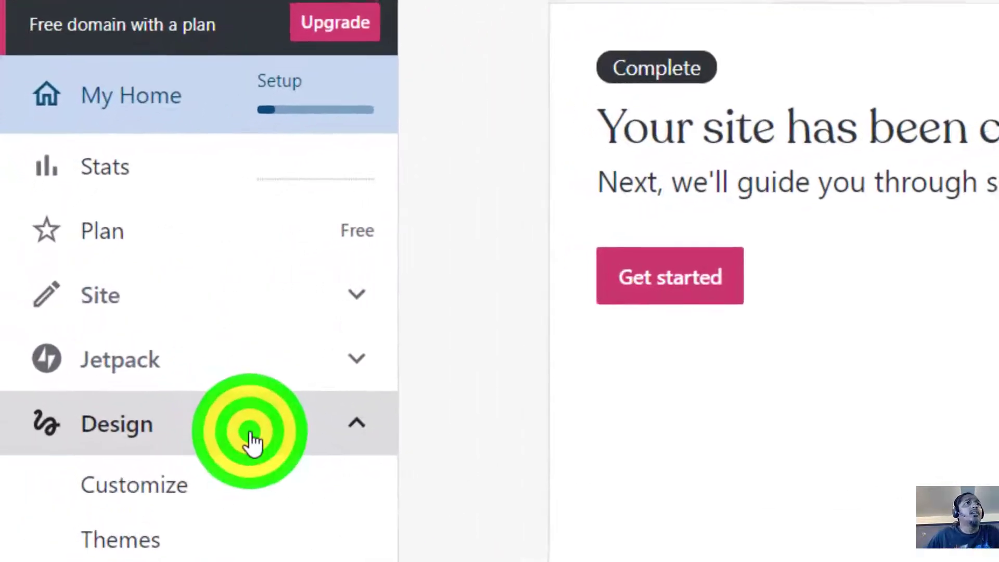
left_click(120, 553)
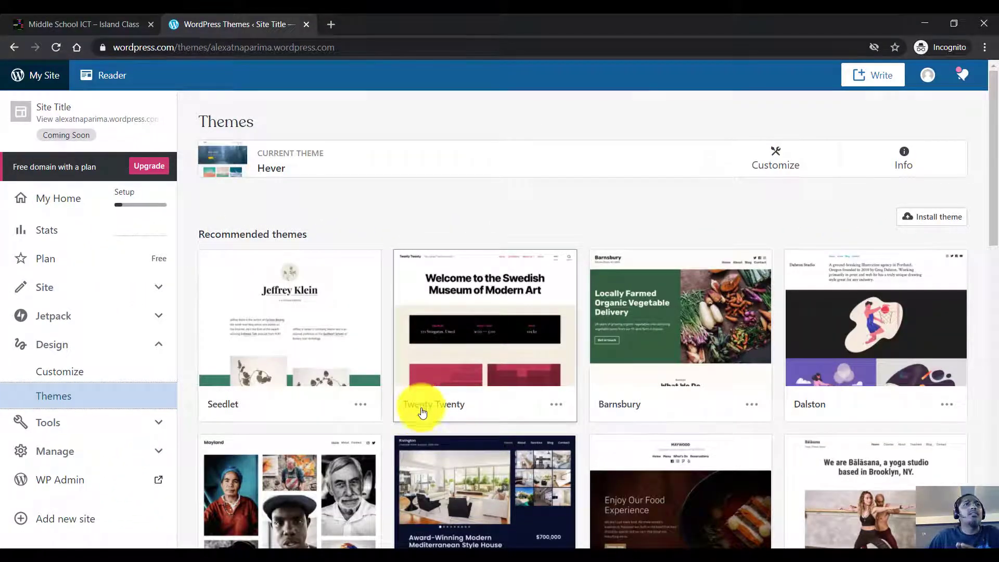
scroll(418, 416, "down", 6)
scroll(423, 413, "down", 4)
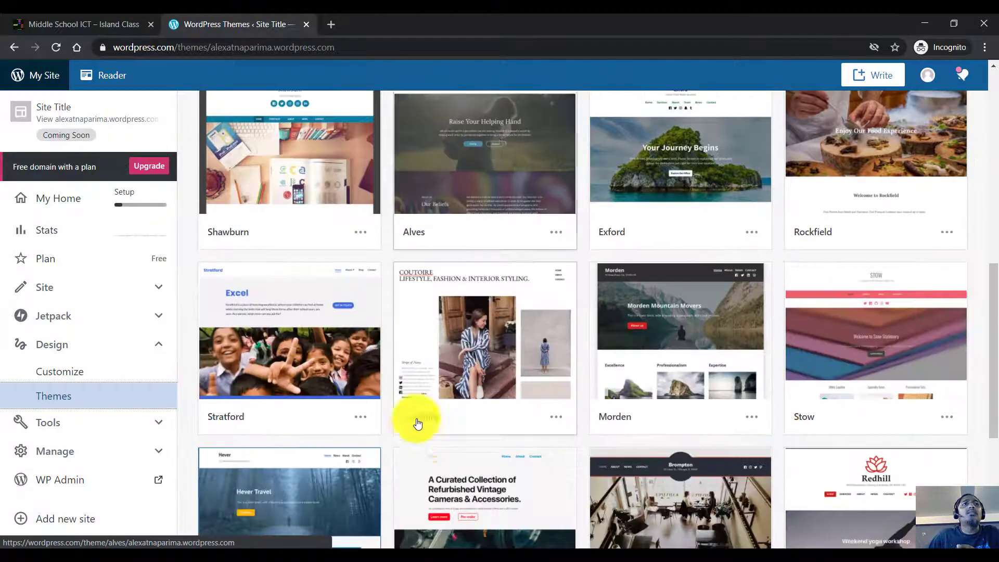
scroll(412, 429, "down", 5)
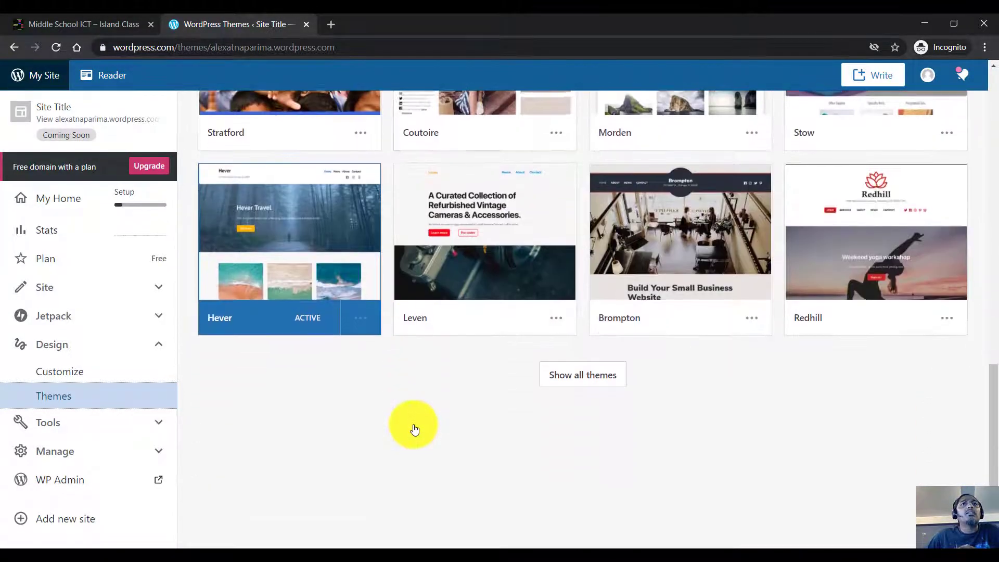
left_click(581, 381)
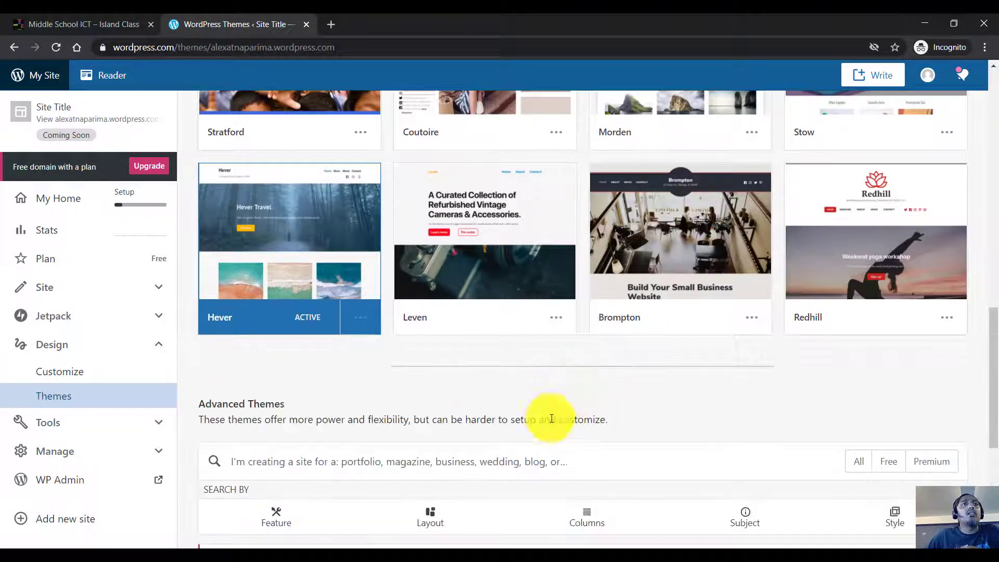
scroll(547, 419, "up", 12)
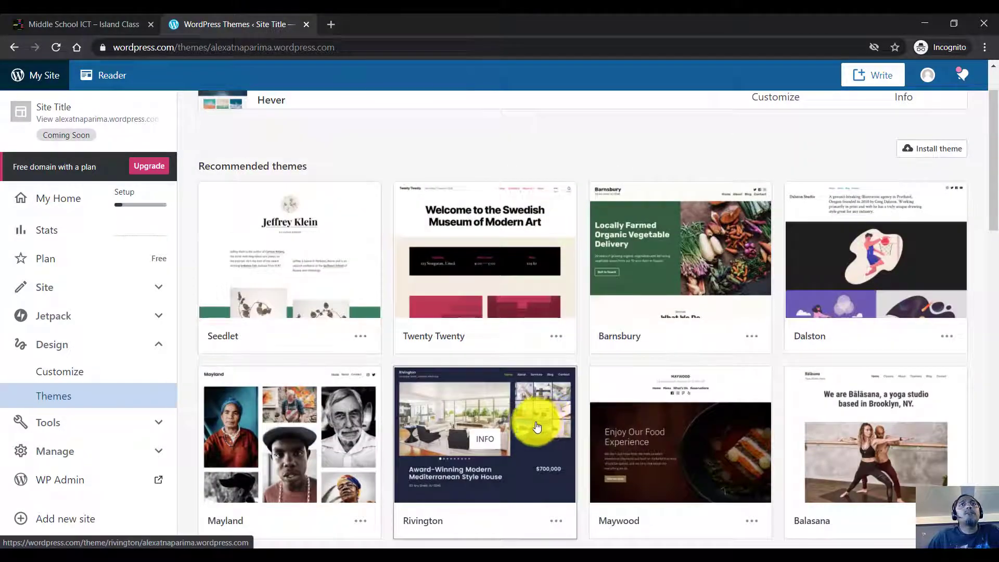
scroll(540, 422, "down", 10)
scroll(520, 428, "down", 6)
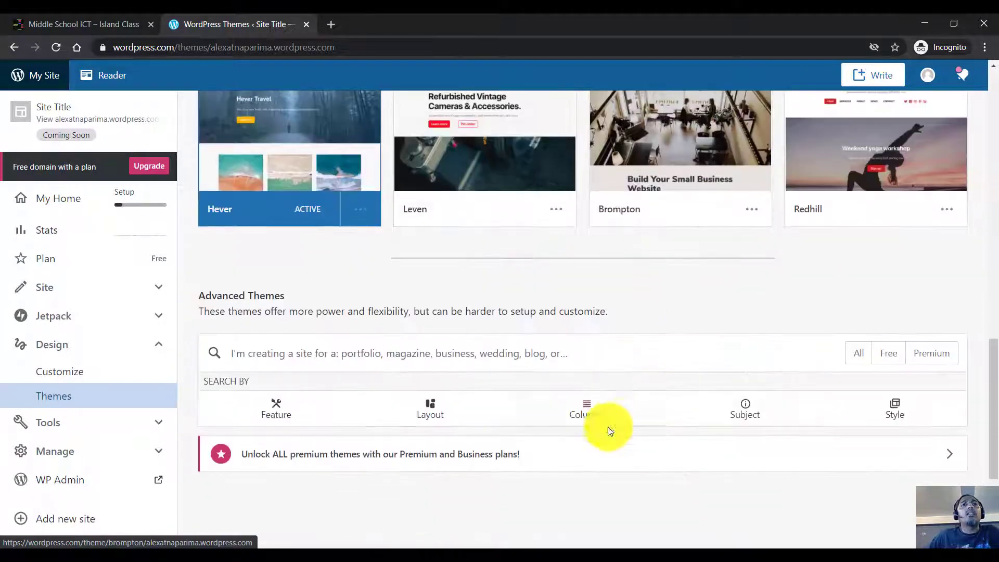
Step: Search the themes for 'journal' and open the Escutcheon theme's details page
left_click(565, 349)
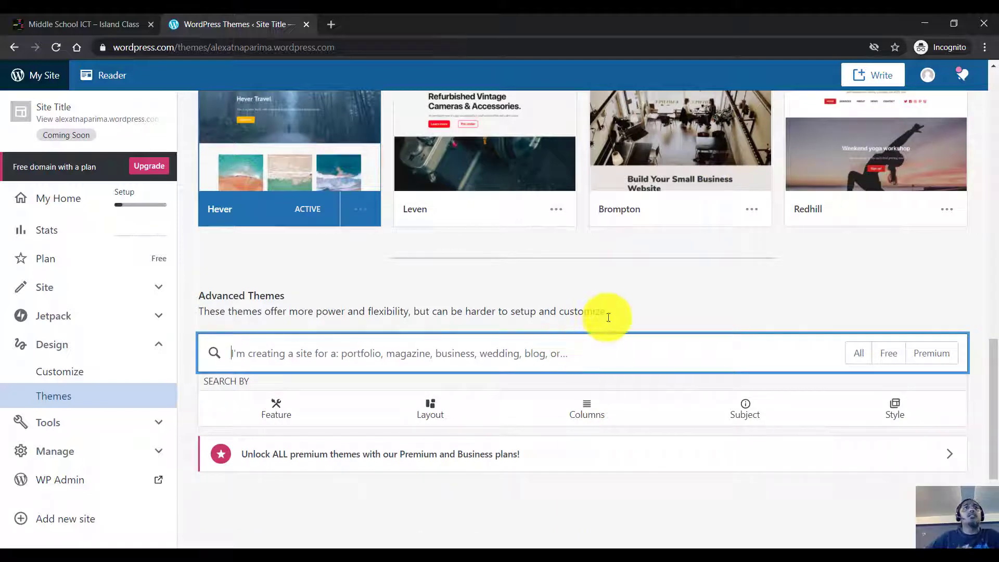
left_click(583, 358)
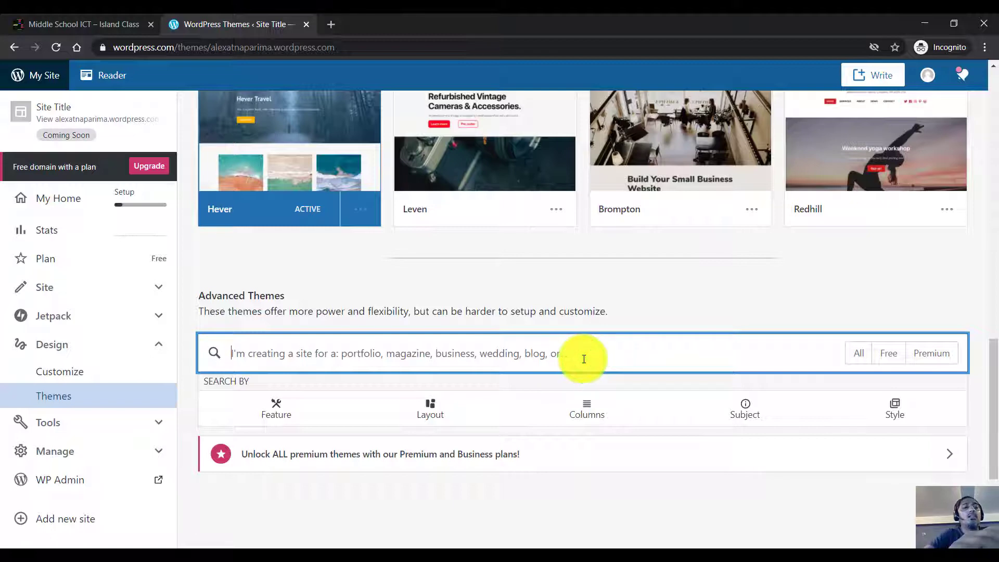
type("journa")
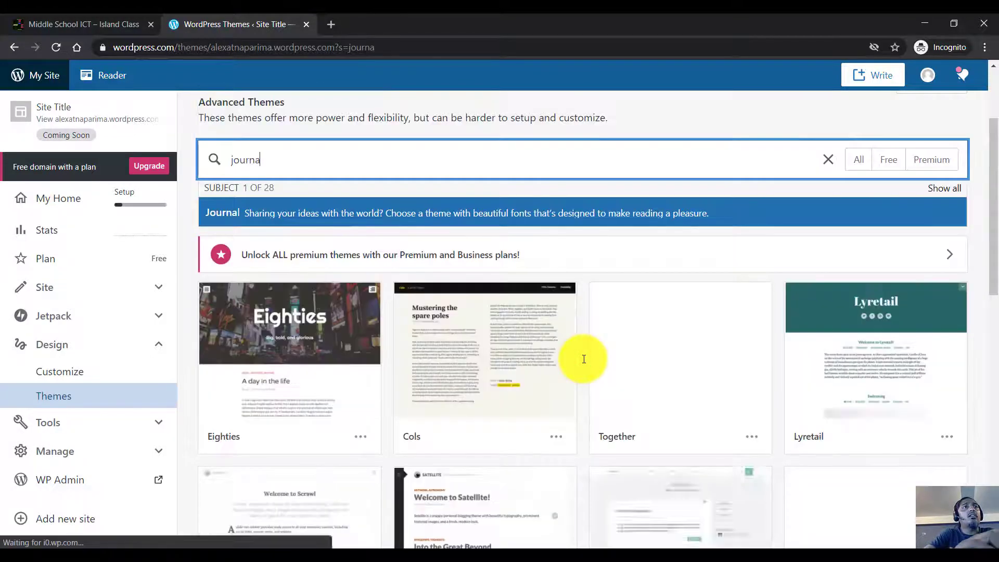
type("l")
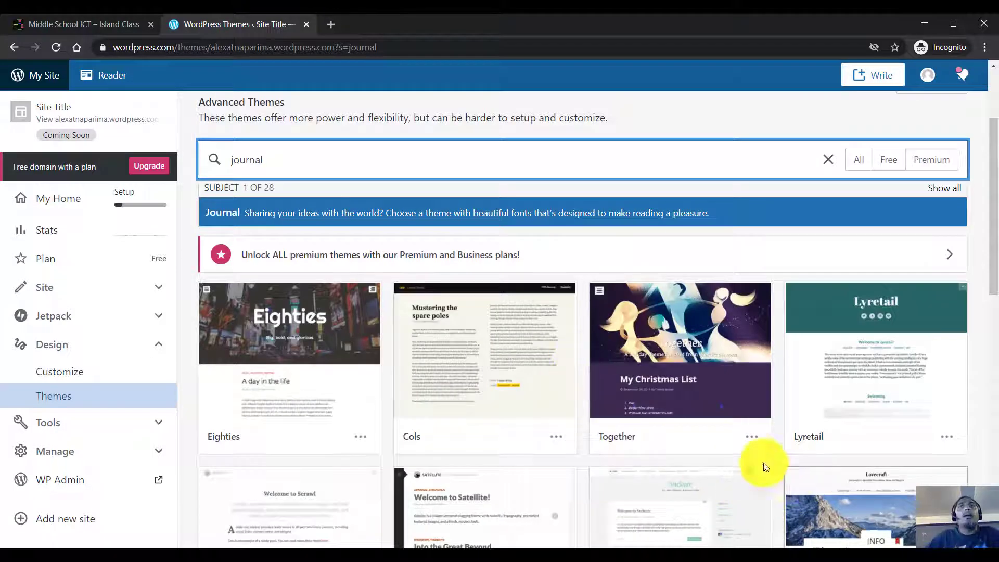
scroll(536, 352, "down", 2)
scroll(537, 352, "down", 6)
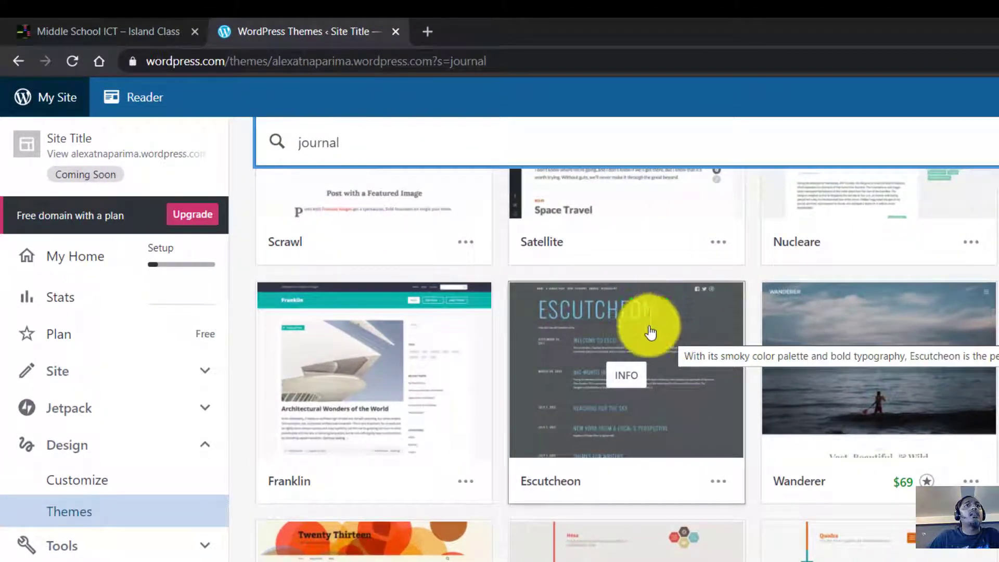
left_click(650, 331)
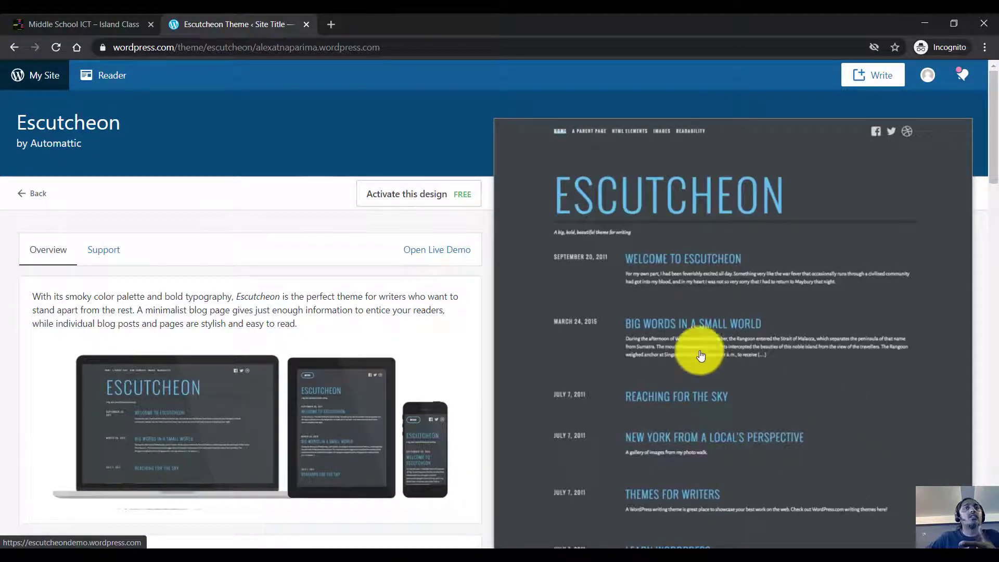
Step: Activate the Escutcheon design and choose Customize site in the confirmation dialog
left_click(410, 202)
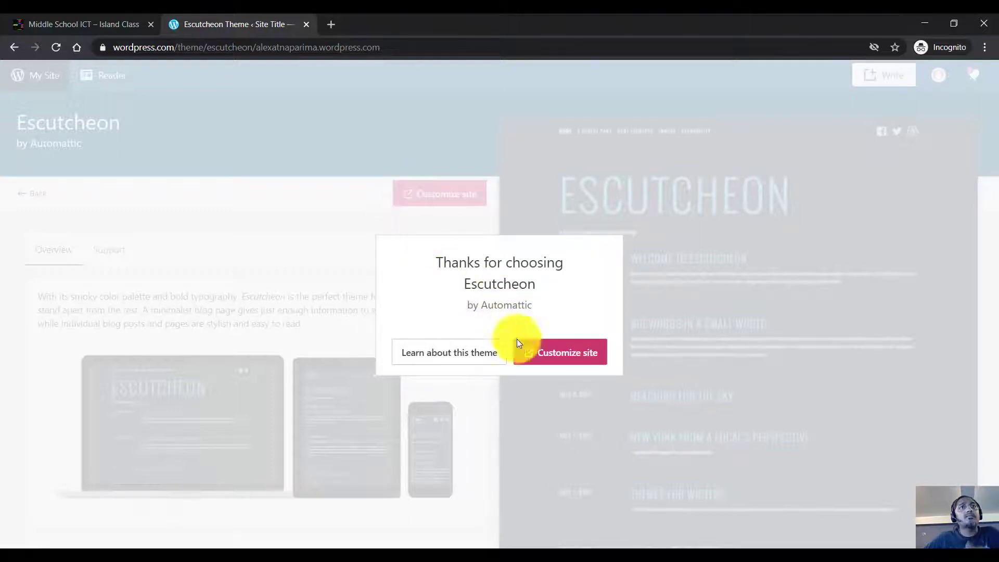
left_click(547, 359)
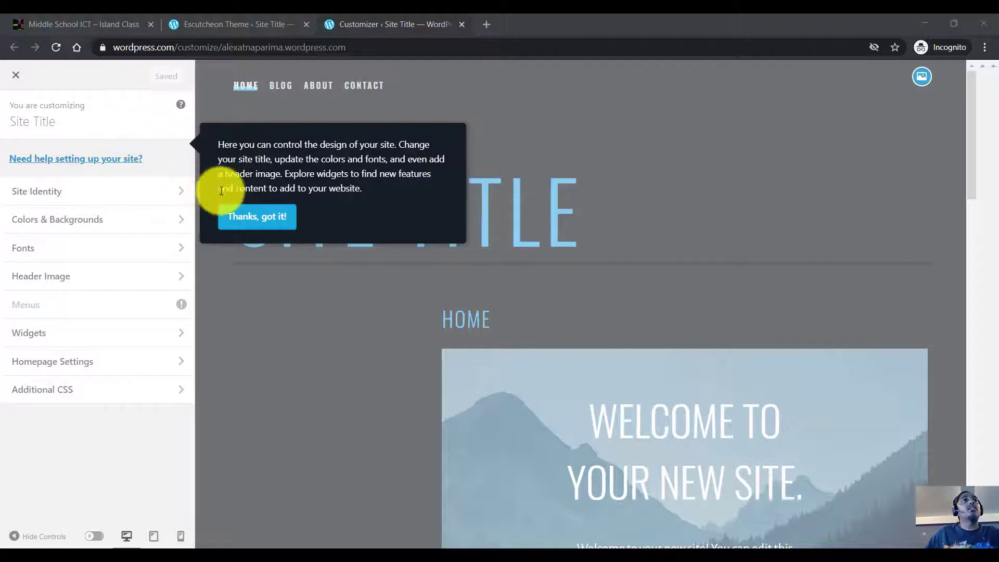
Step: Close the Customizer, check the Name your site step on My Home, then view the live site
left_click(19, 77)
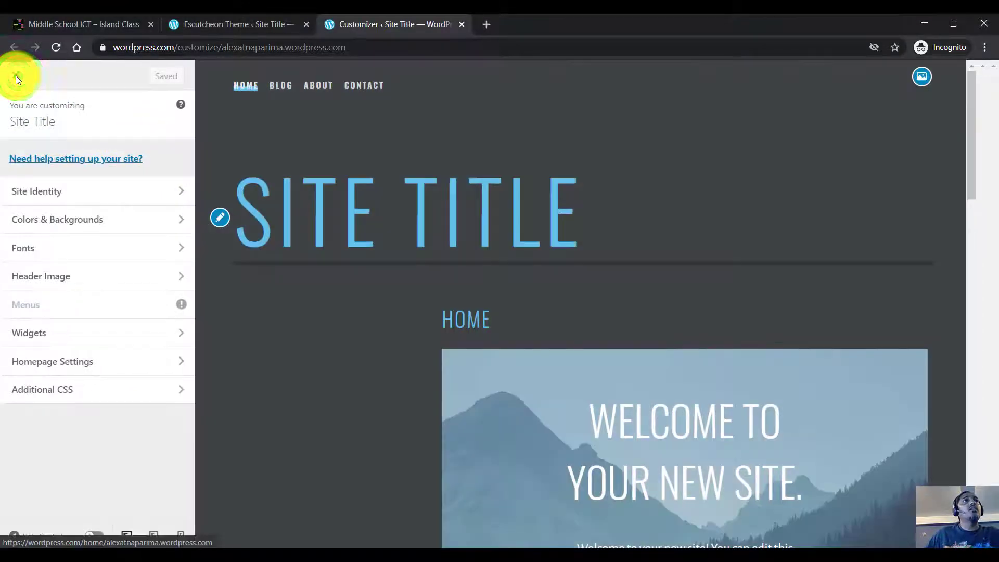
left_click(16, 76)
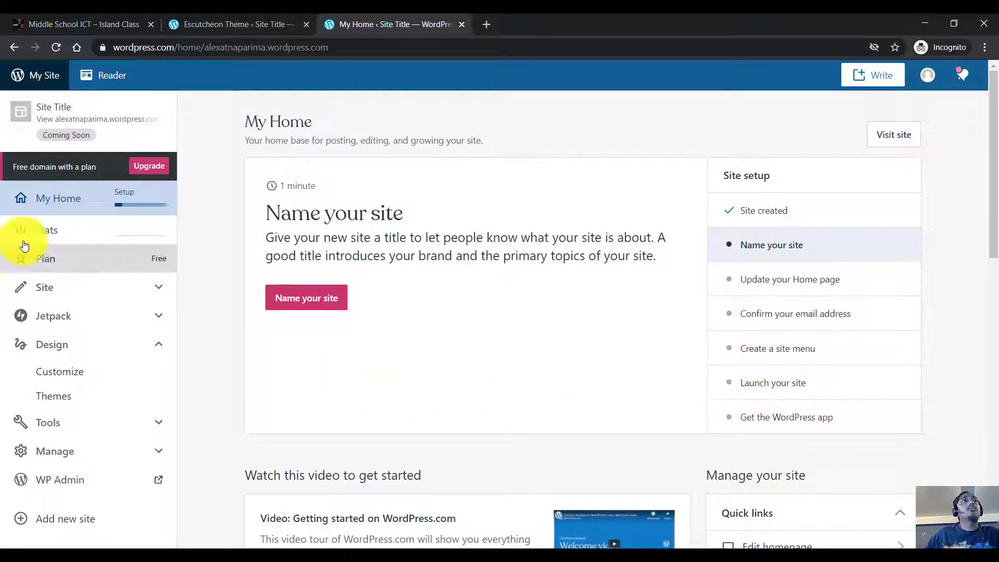
left_click(71, 198)
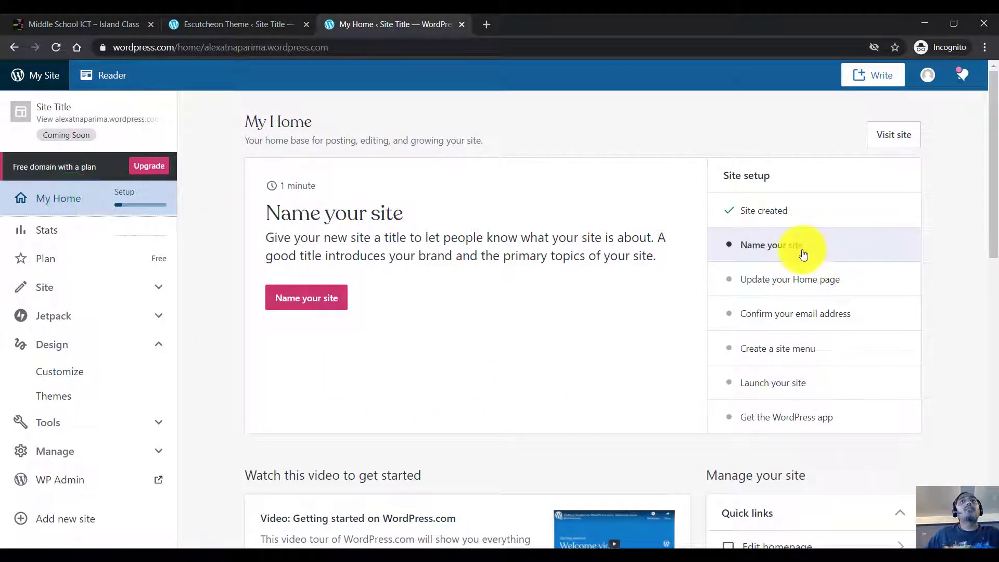
left_click(802, 251)
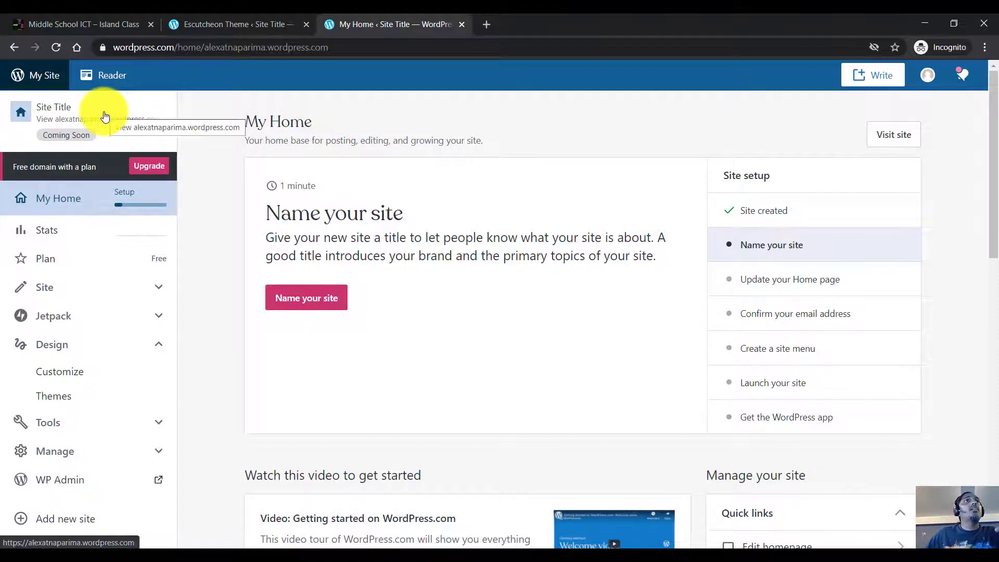
left_click(902, 138)
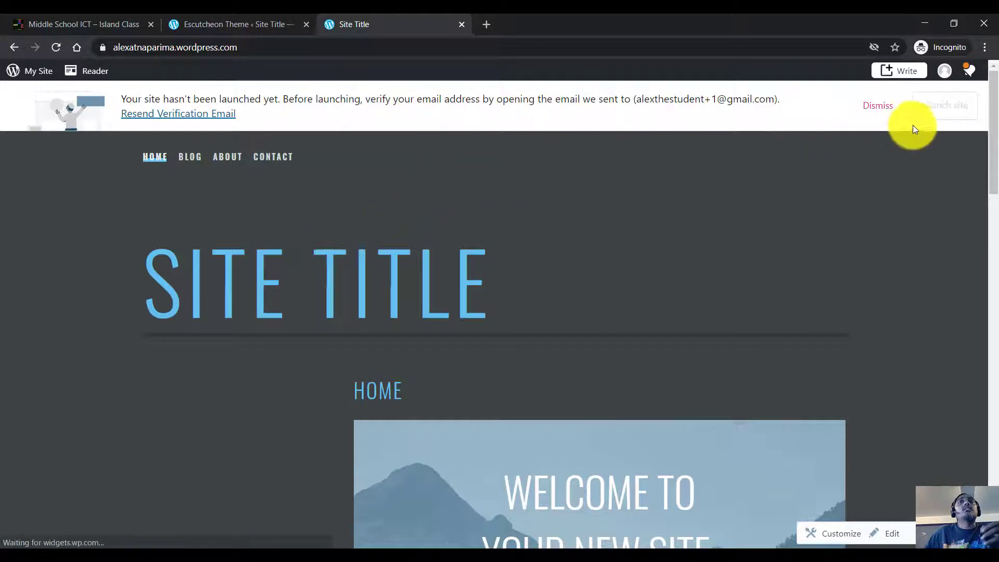
Step: Dismiss the not-yet-launched banner and look over the live site in its Escutcheon design
left_click(879, 107)
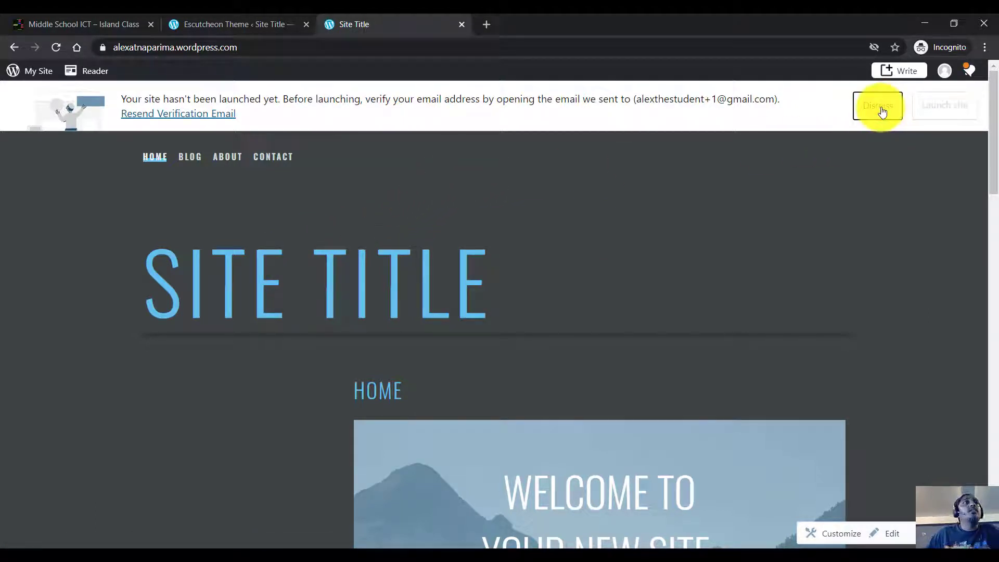
scroll(595, 253, "down", 8)
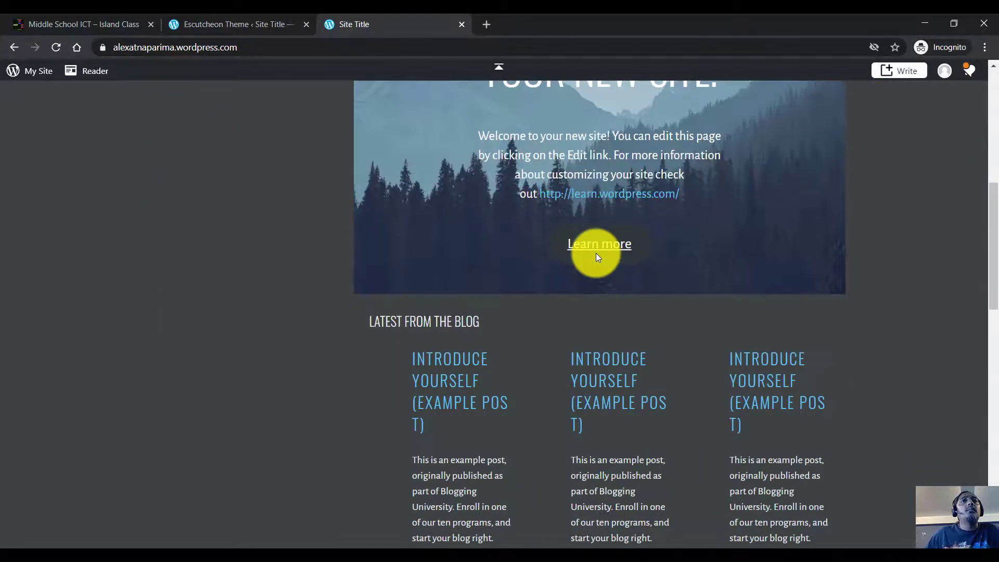
scroll(597, 256, "down", 15)
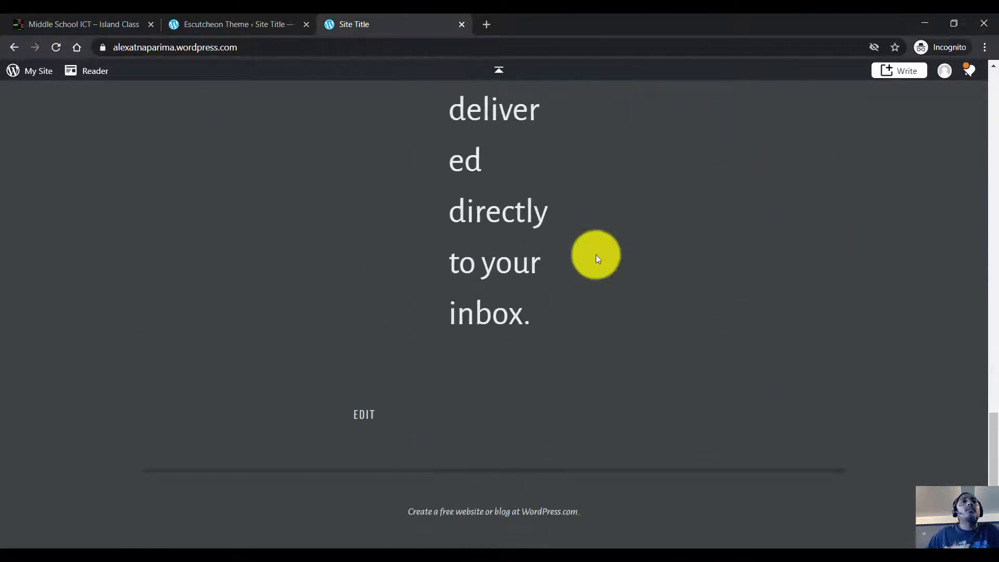
scroll(597, 258, "up", 20)
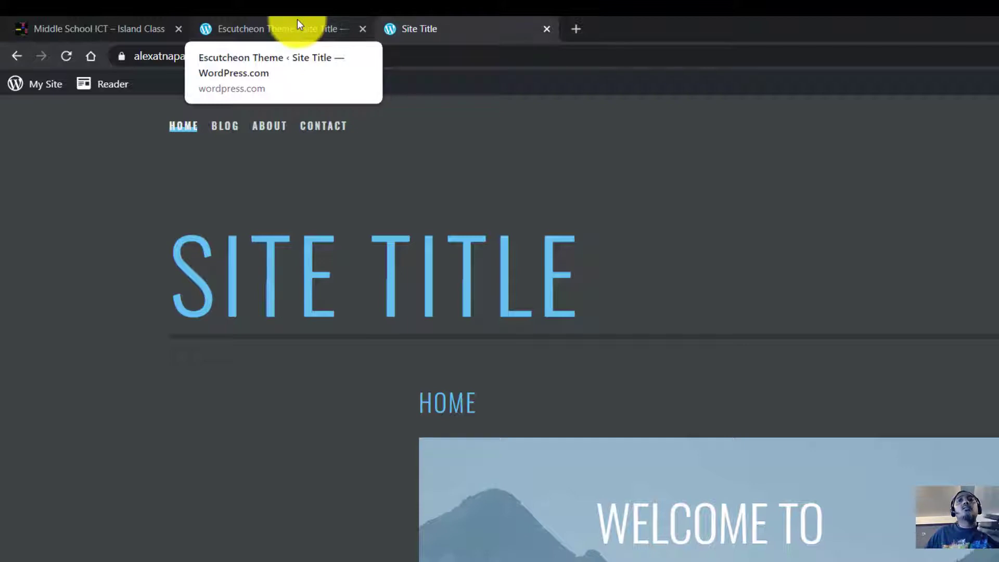
left_click(298, 20)
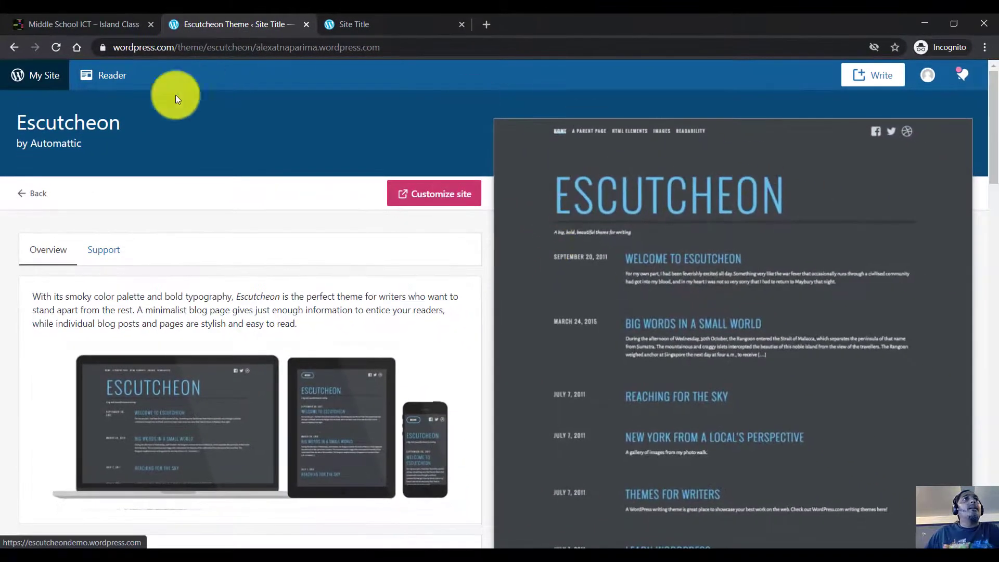
left_click(406, 25)
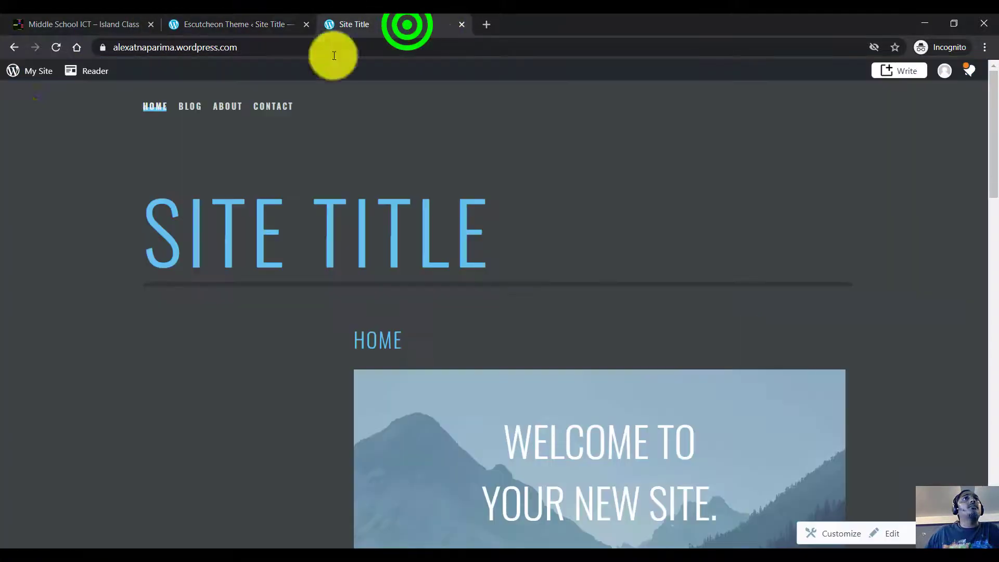
Step: From My Home's Name your site step, replace the placeholder Site Title with 'Journal of Alex!'
left_click(17, 48)
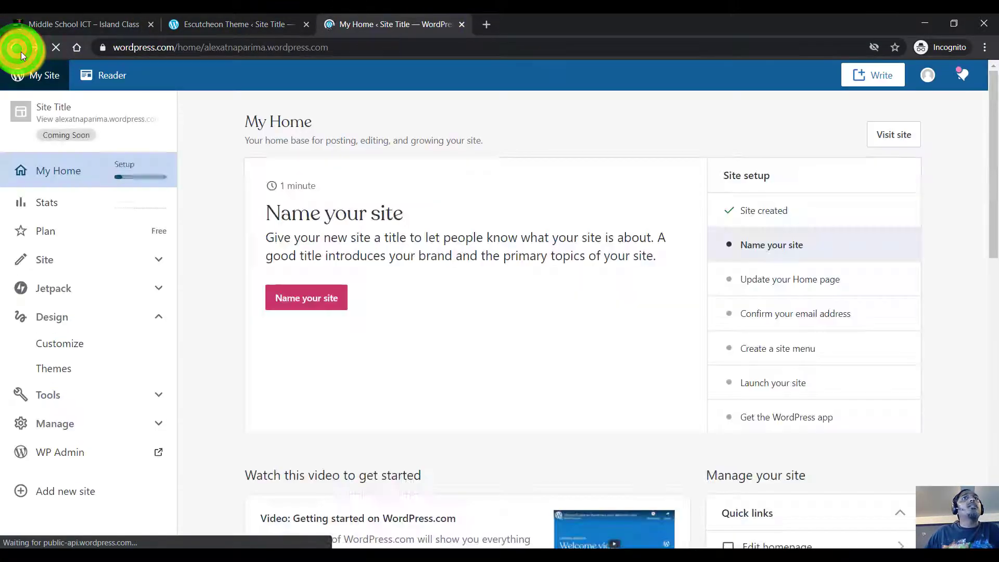
left_click(827, 249)
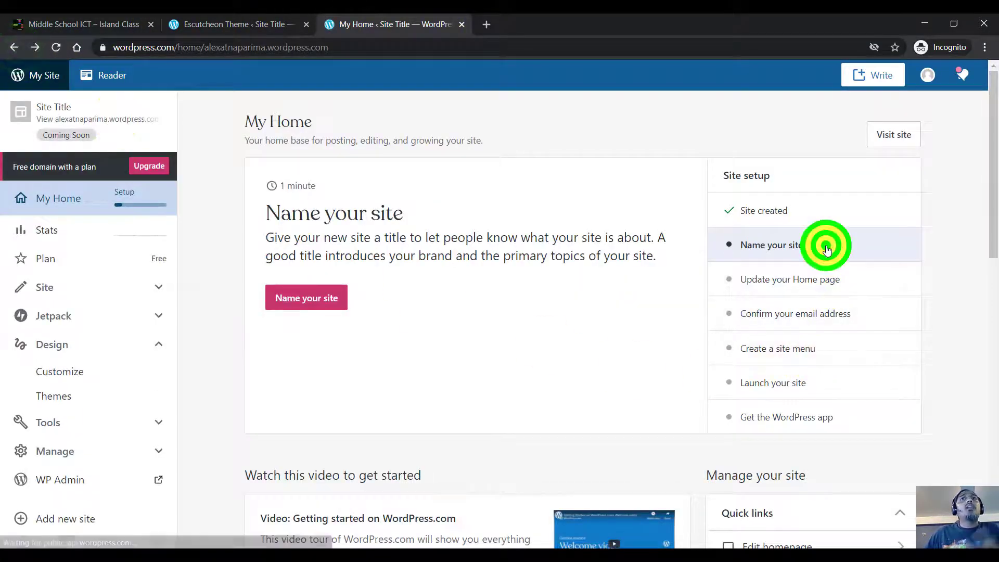
left_click(771, 251)
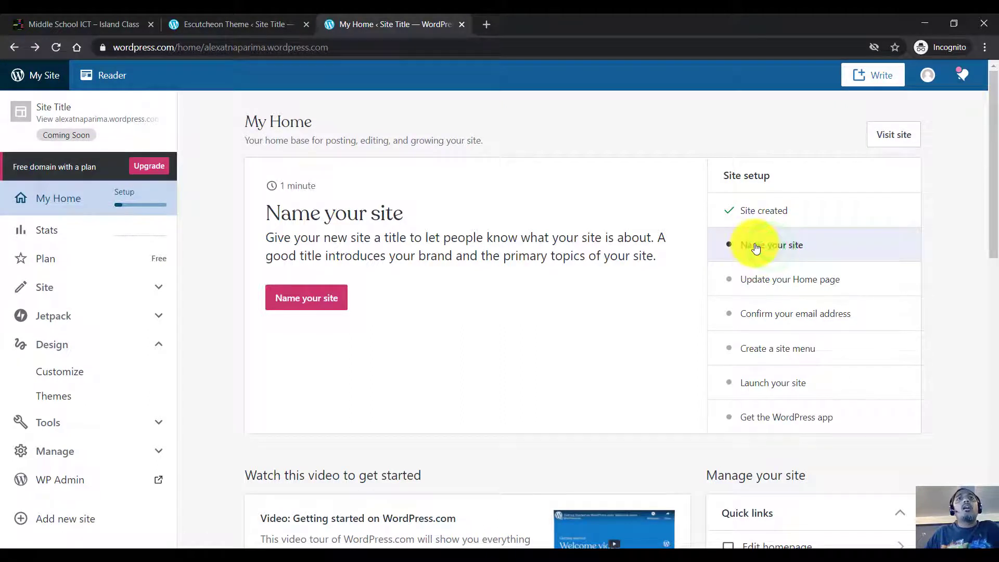
left_click(287, 302)
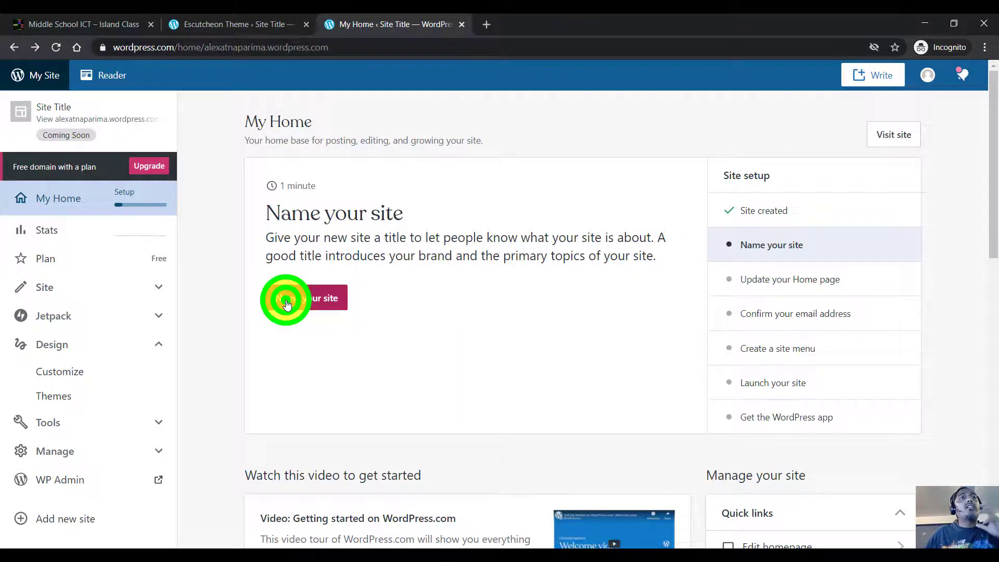
left_click(520, 259)
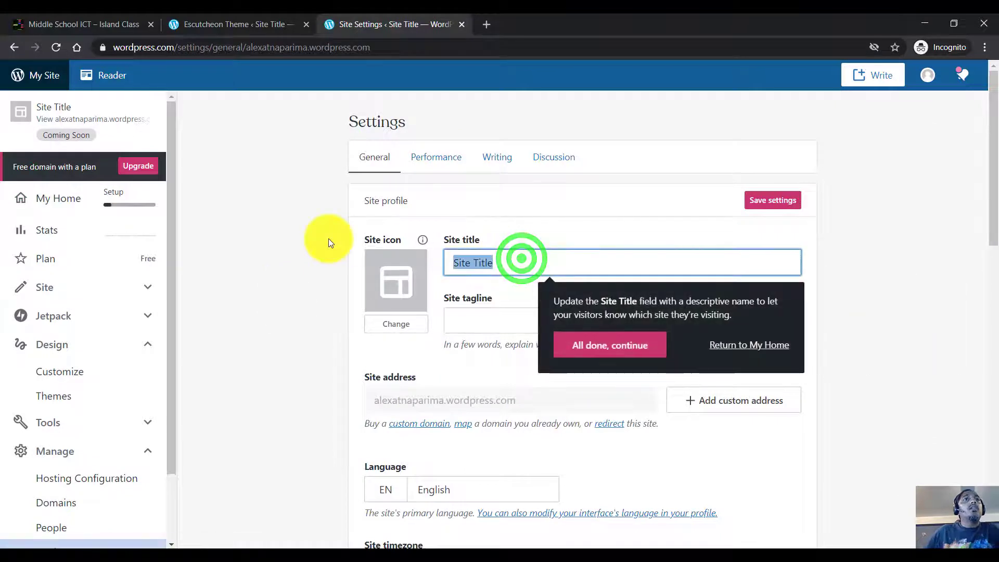
type("Jp")
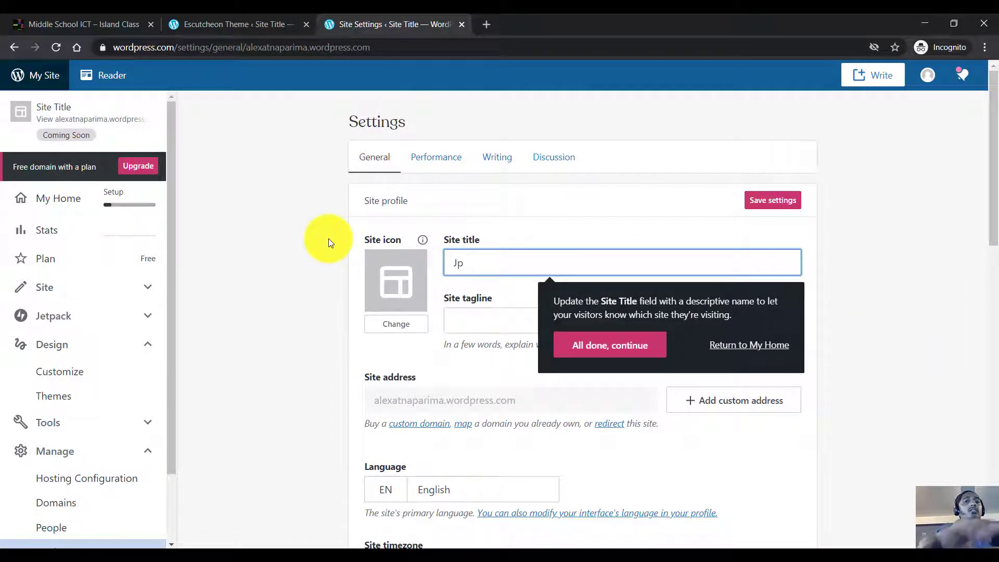
key("BackSpace")
type("ournal o")
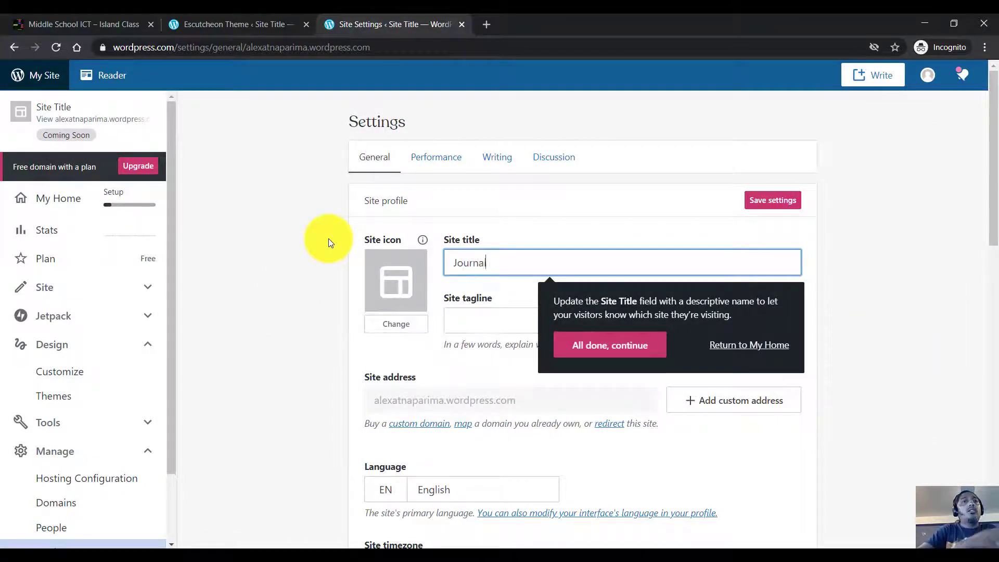
type("f Alex!")
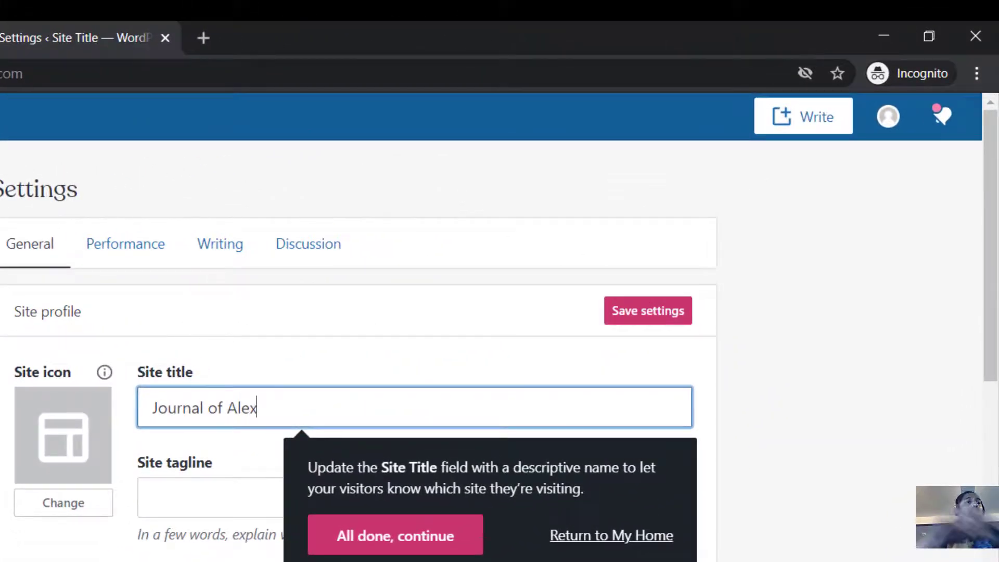
Step: Enter the tagline '...what I do today...what I do everyday.' and save the settings
left_click(222, 499)
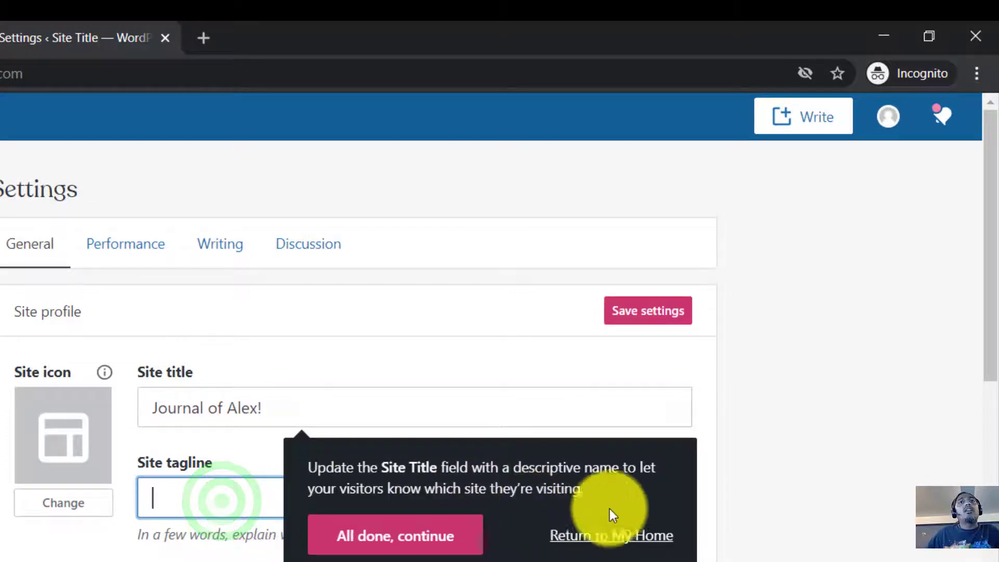
left_click(200, 496)
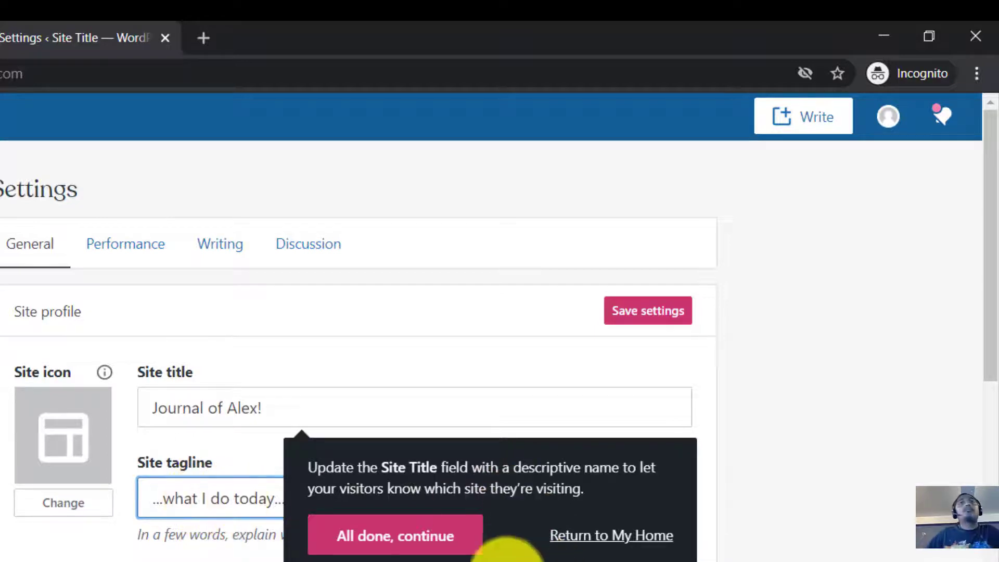
left_click(456, 546)
left_click(453, 486)
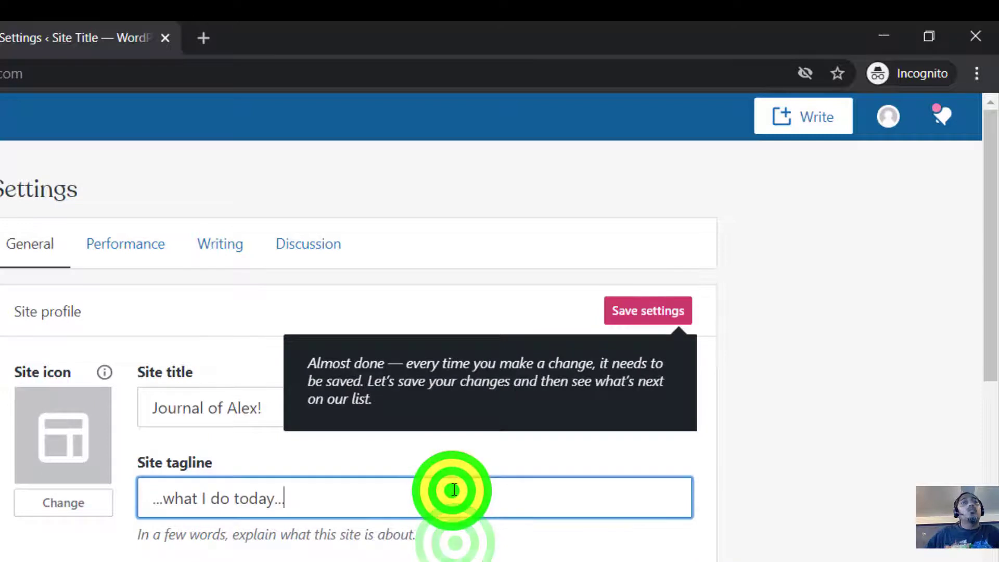
type("what I do everyday")
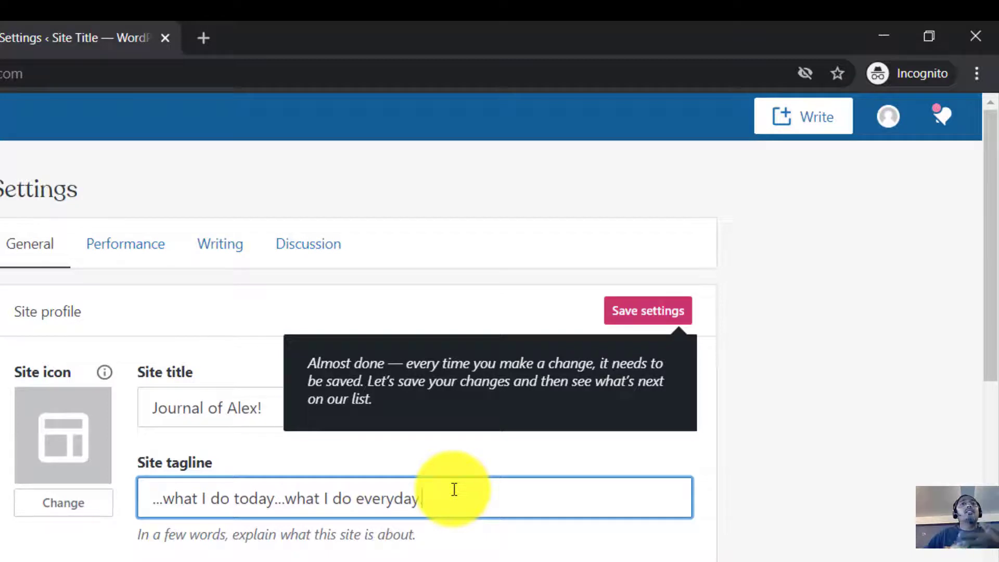
type(".")
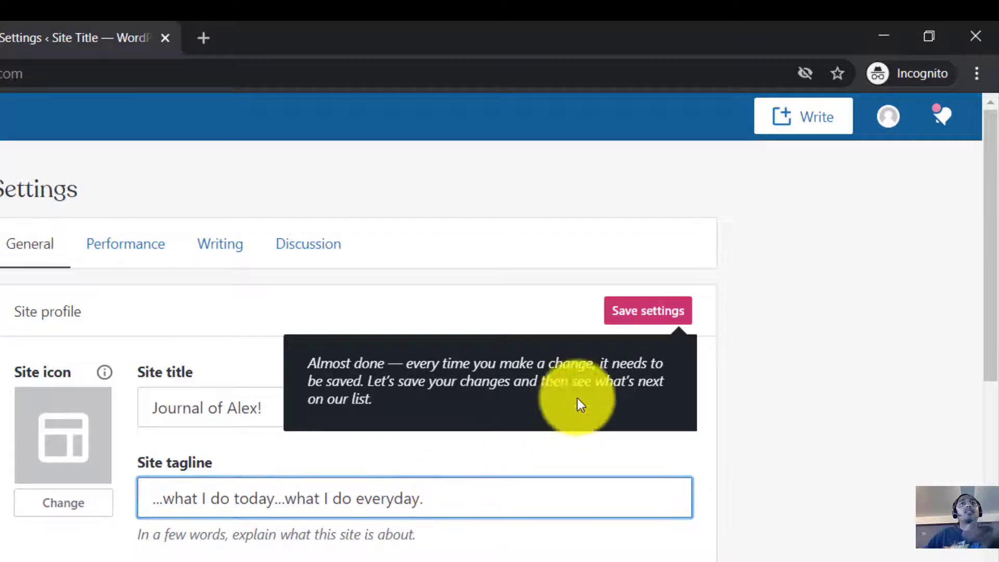
left_click(659, 315)
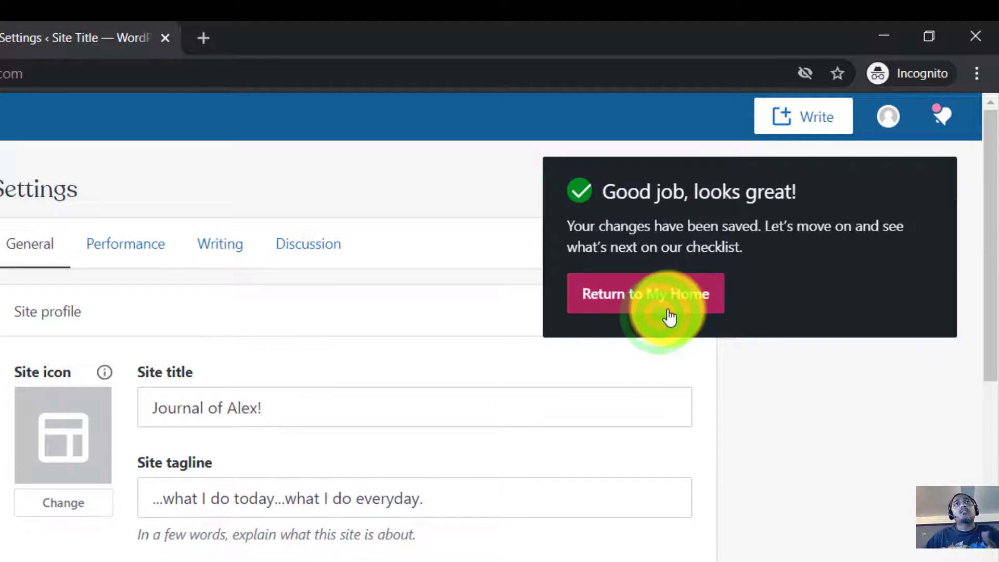
left_click(670, 315)
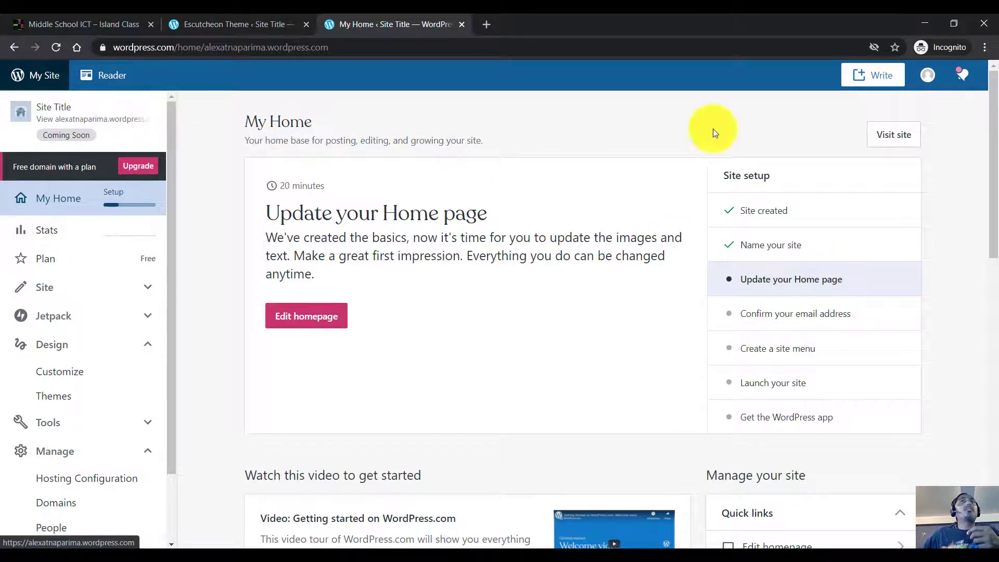
Step: Open the live Journal of Alex! site and highlight its email-verification launch notice
left_click(895, 139)
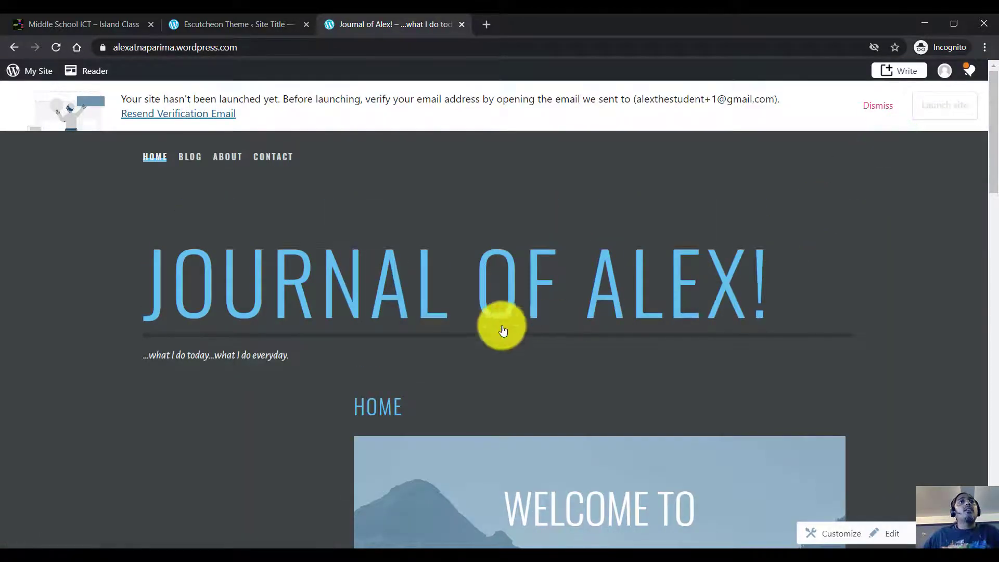
scroll(697, 301, "down", 10)
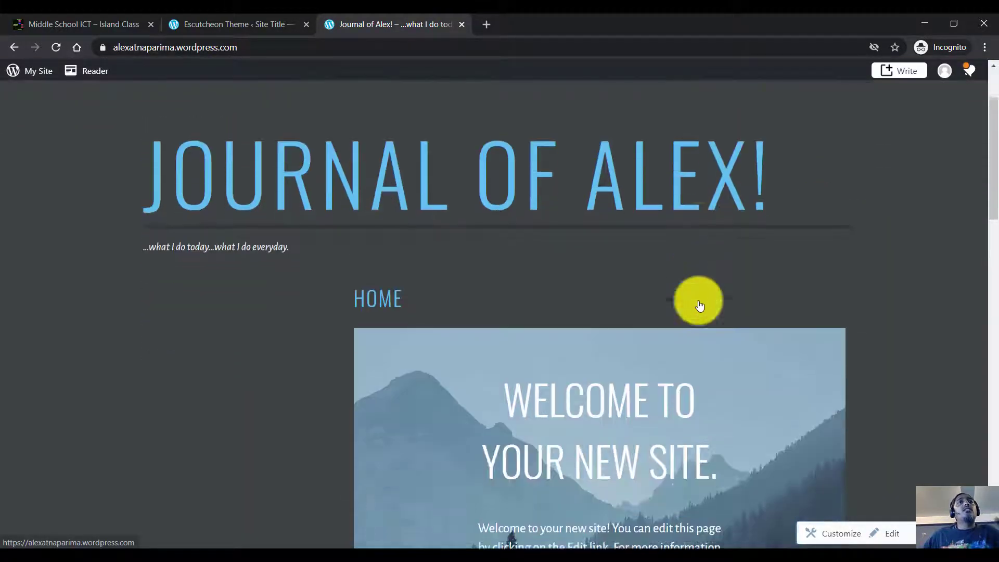
scroll(700, 304, "up", 10)
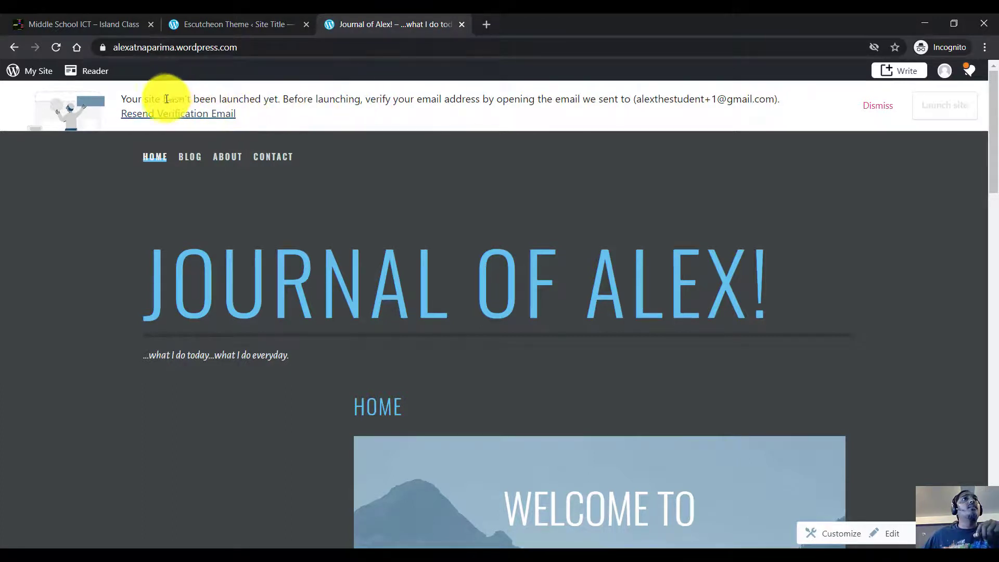
left_click_drag(121, 97, 368, 114)
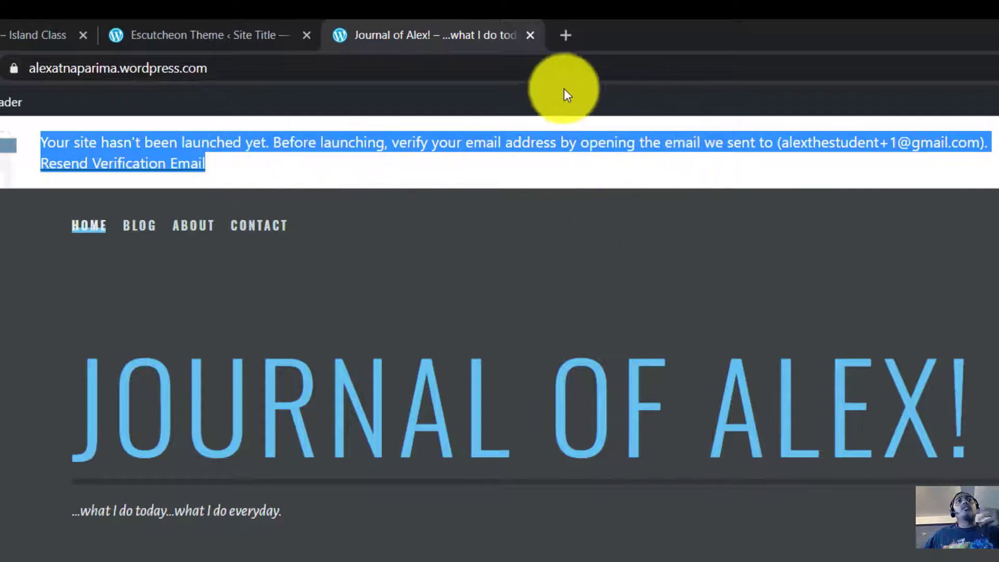
Step: In a new browser tab, load mail.google.com after first landing on Classroom
left_click(564, 38)
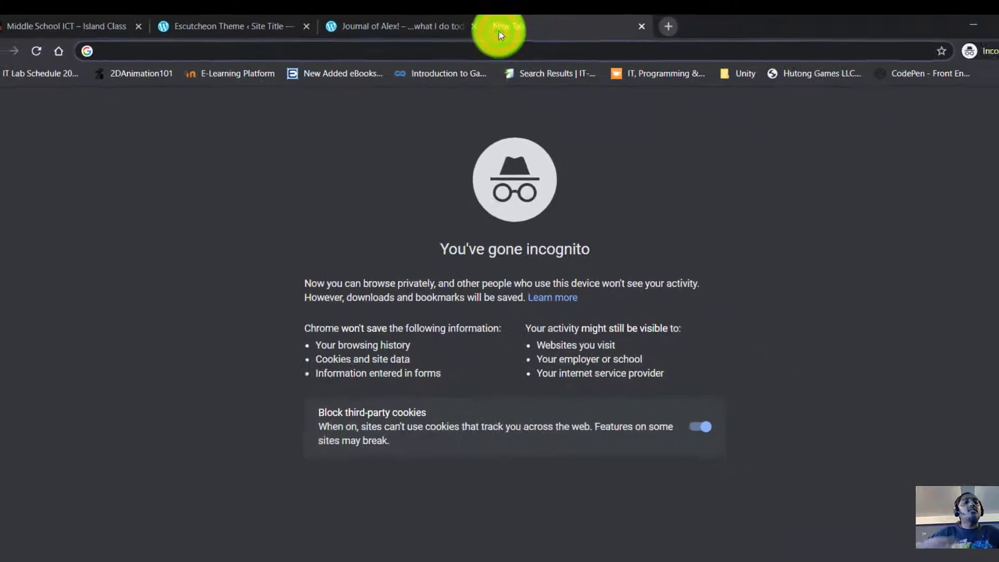
type("classroom.google.com")
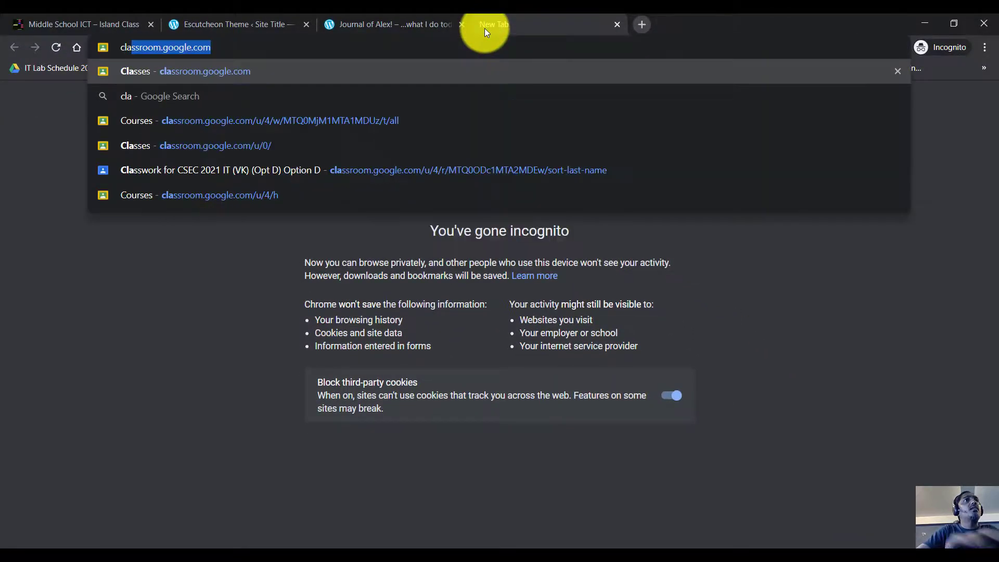
key("Return")
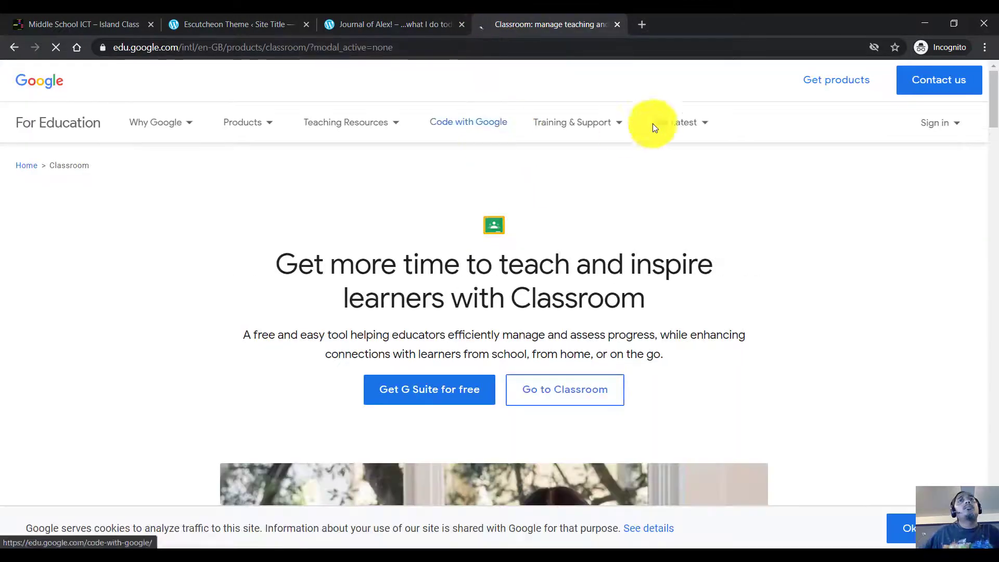
left_click(936, 124)
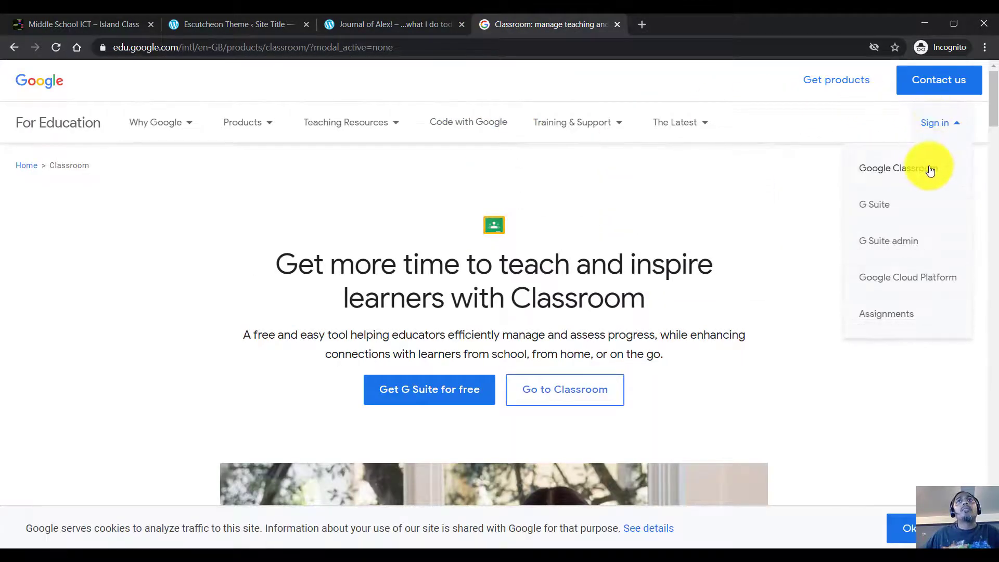
left_click(586, 46)
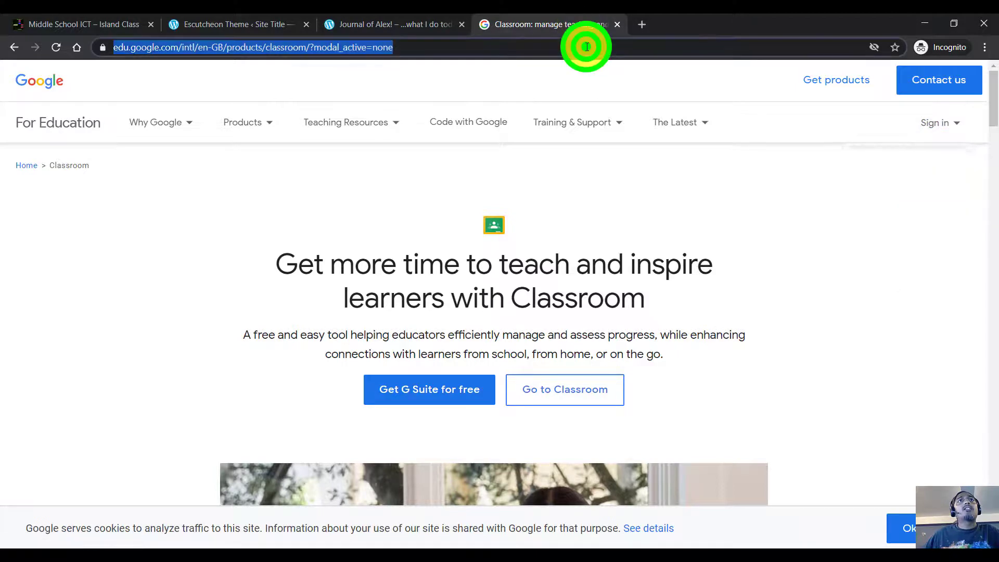
type("mail.google.com/mail/u/0/?tab=rm&ogbl#inbox")
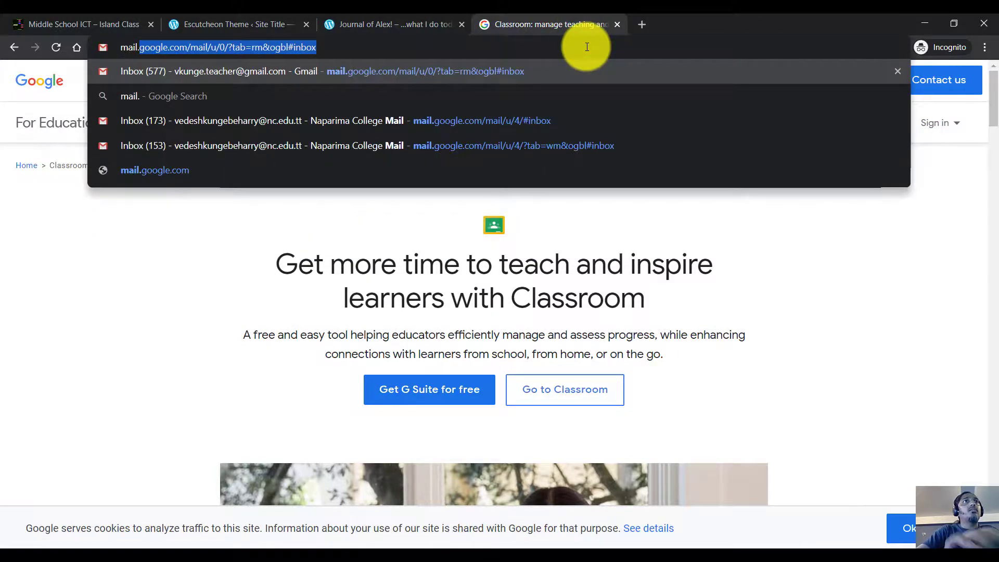
key("Return")
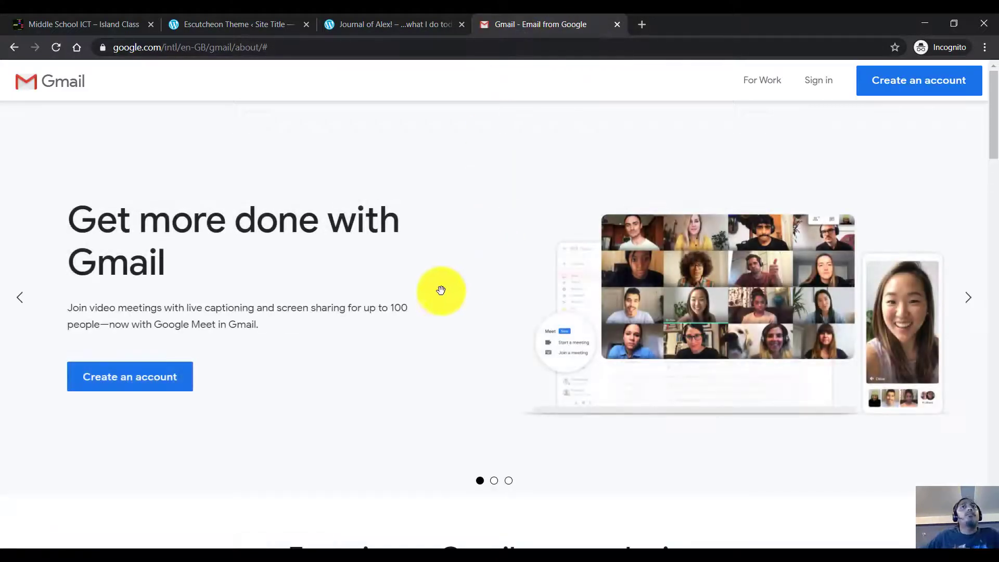
Step: Sign in to Gmail with the student's saved email address and password
left_click(820, 88)
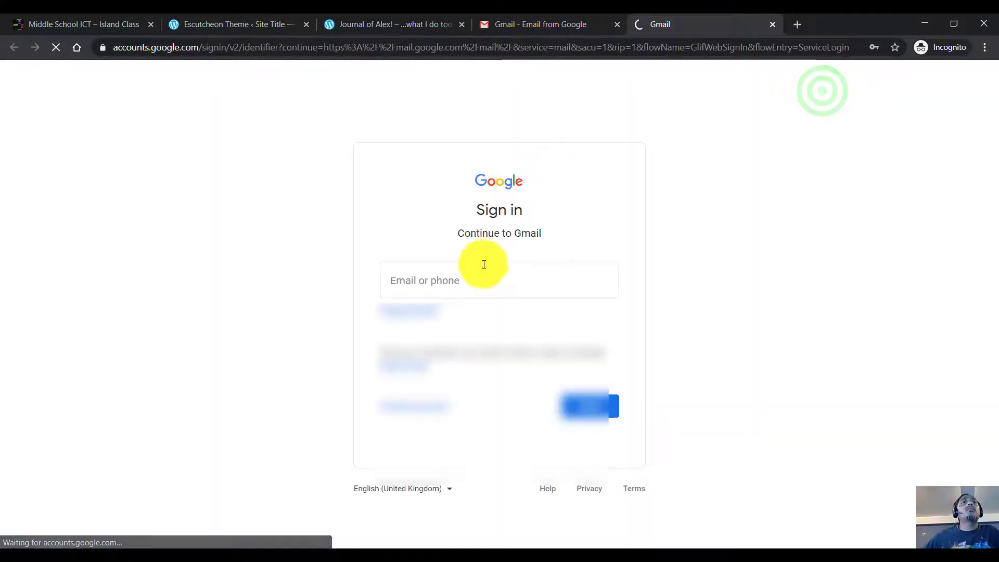
left_click(483, 264)
left_click(468, 320)
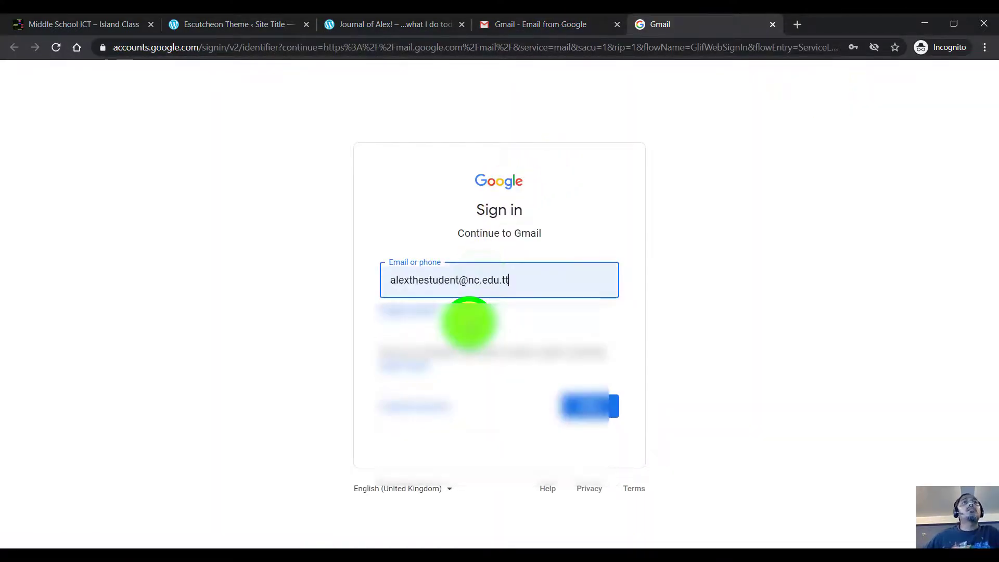
left_click(593, 408)
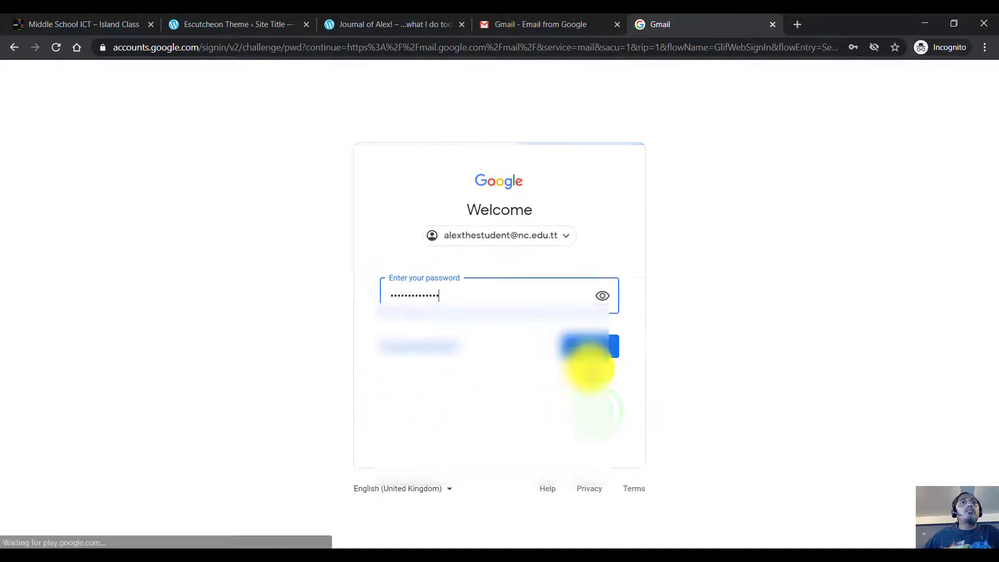
left_click(592, 346)
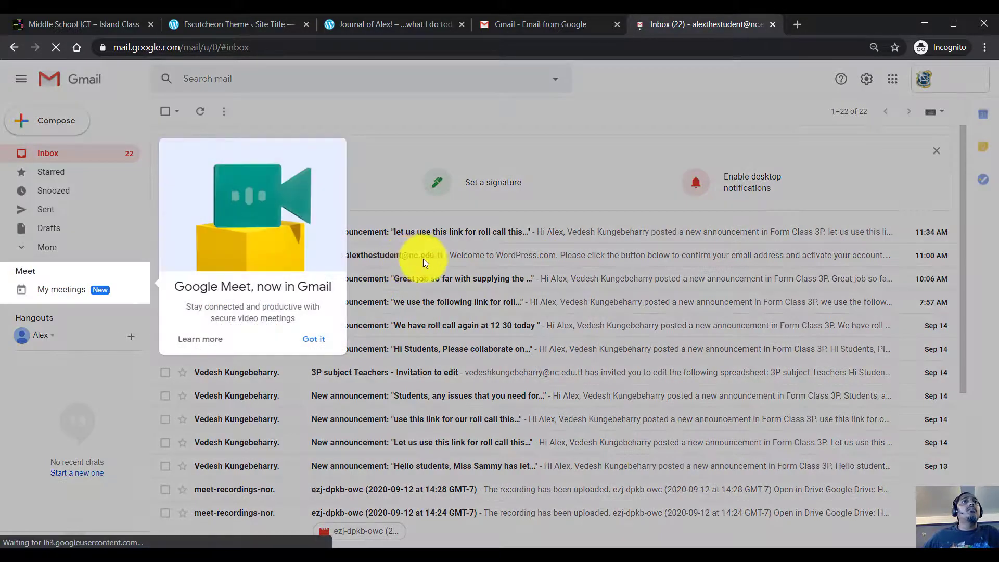
Step: Dismiss the Google Meet popup, open the WordPress.com activation email, and Confirm Now
left_click(319, 337)
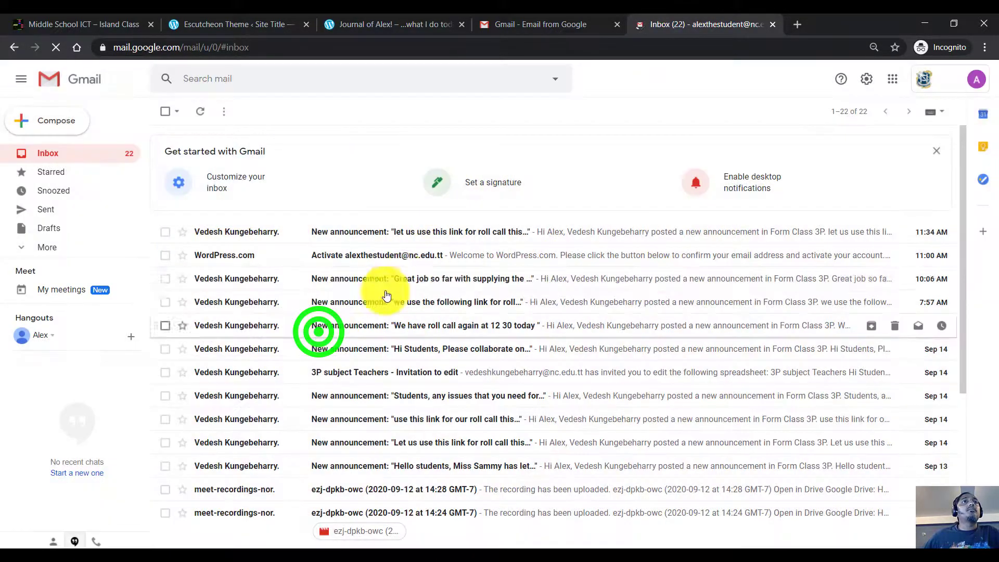
left_click(450, 254)
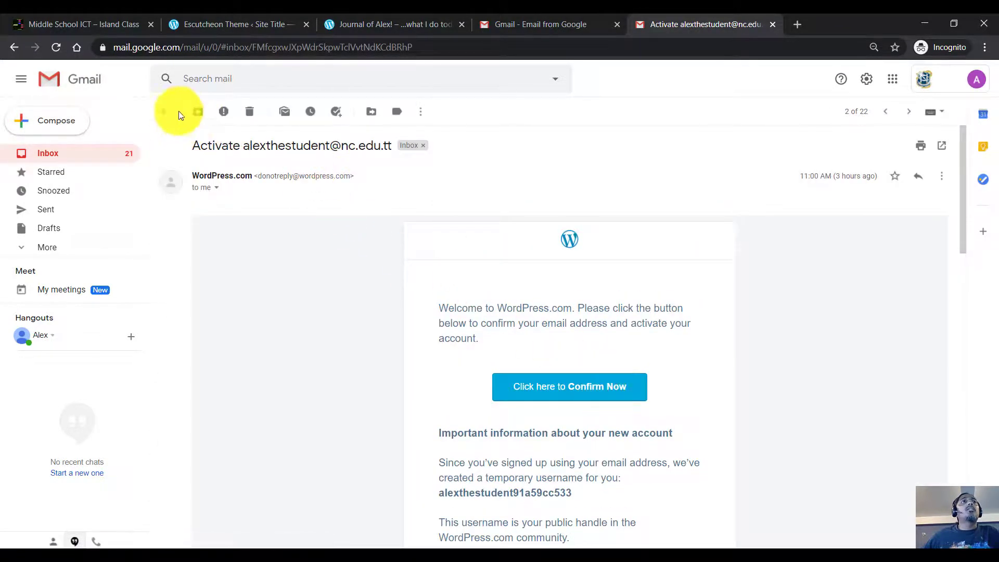
left_click(166, 111)
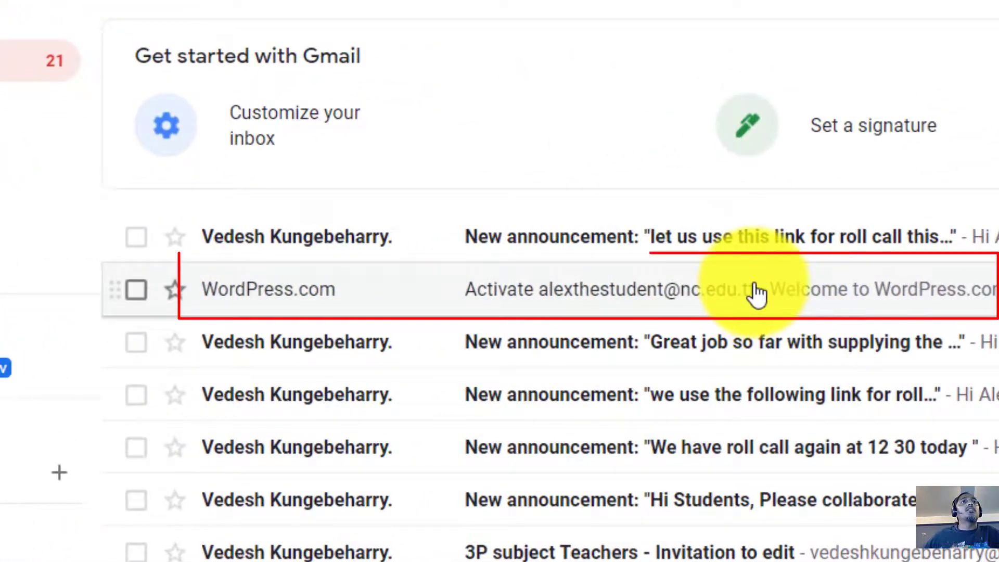
left_click(858, 291)
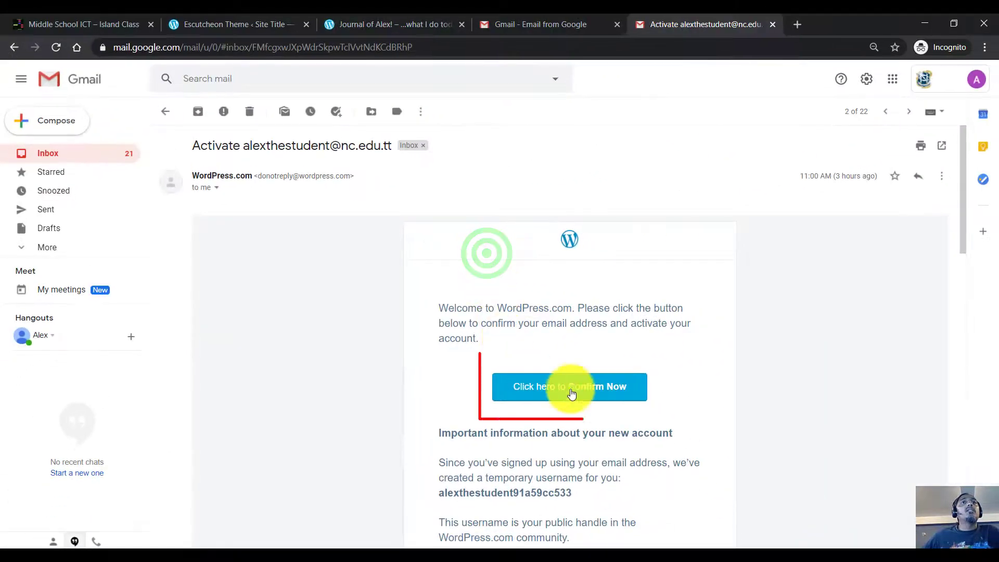
left_click(635, 411)
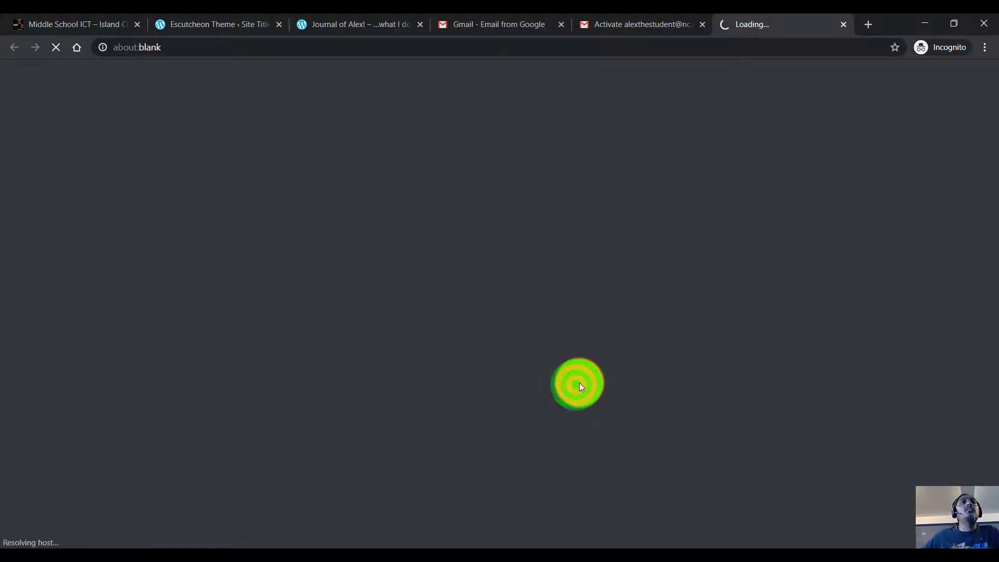